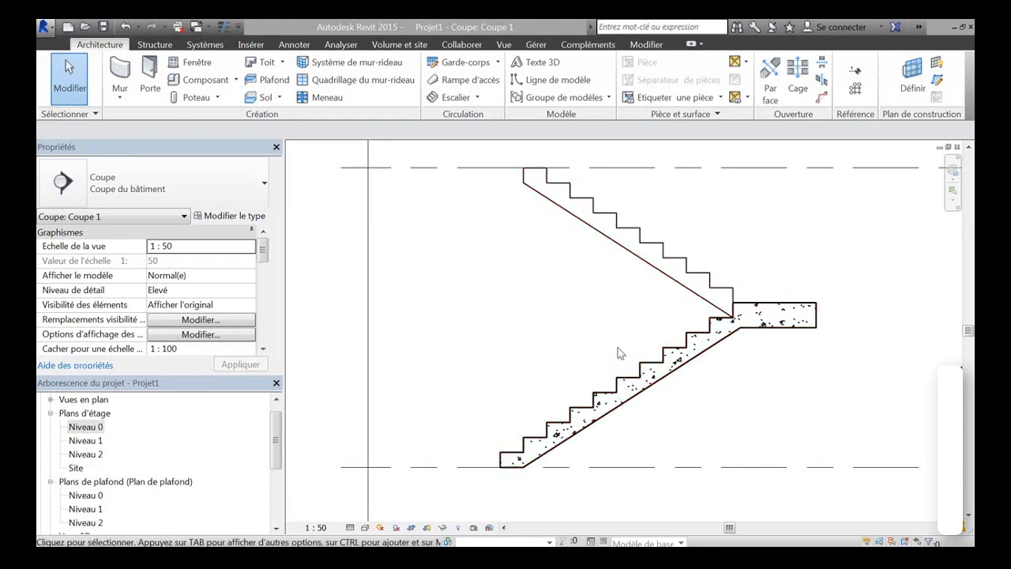
# - Draw a thin detail line about 32 long at 45° up and outward from the nose of the lower flight's fourth step
pyautogui.moveTo(687, 412)
pyautogui.mouseDown(button='middle')
pyautogui.moveTo(705, 388)
pyautogui.moveTo(697, 383)
pyautogui.mouseUp(button='middle')
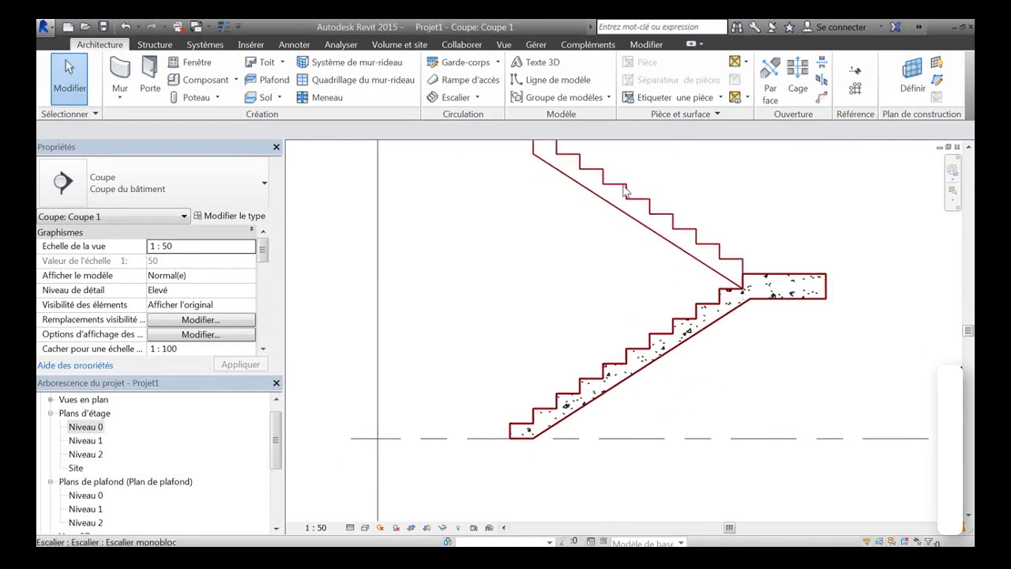
pyautogui.scroll(4, 621, 366)
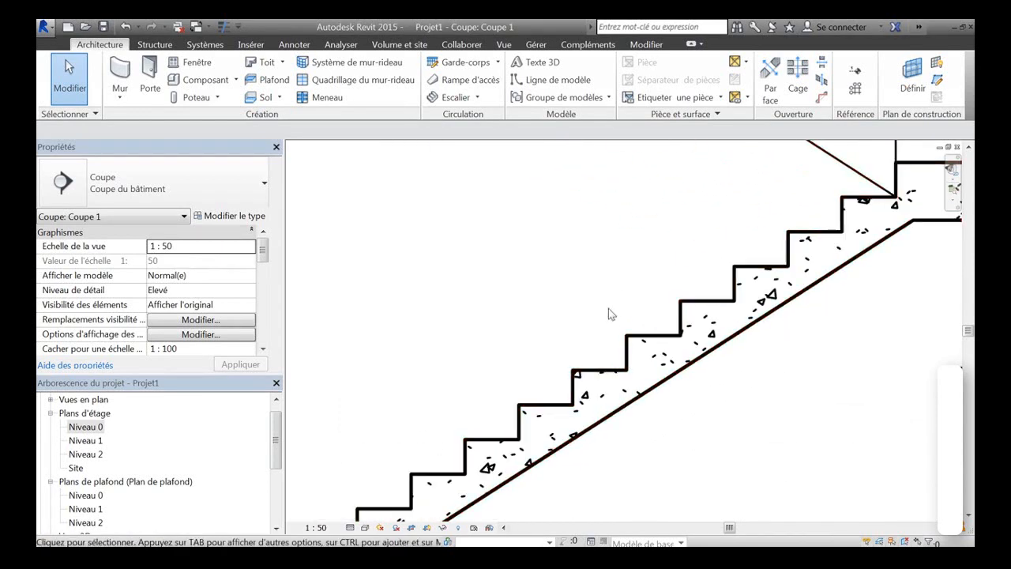
pyautogui.moveTo(608, 308); pyautogui.dragTo(662, 268, button='middle')
pyautogui.scroll(-1, 662, 269)
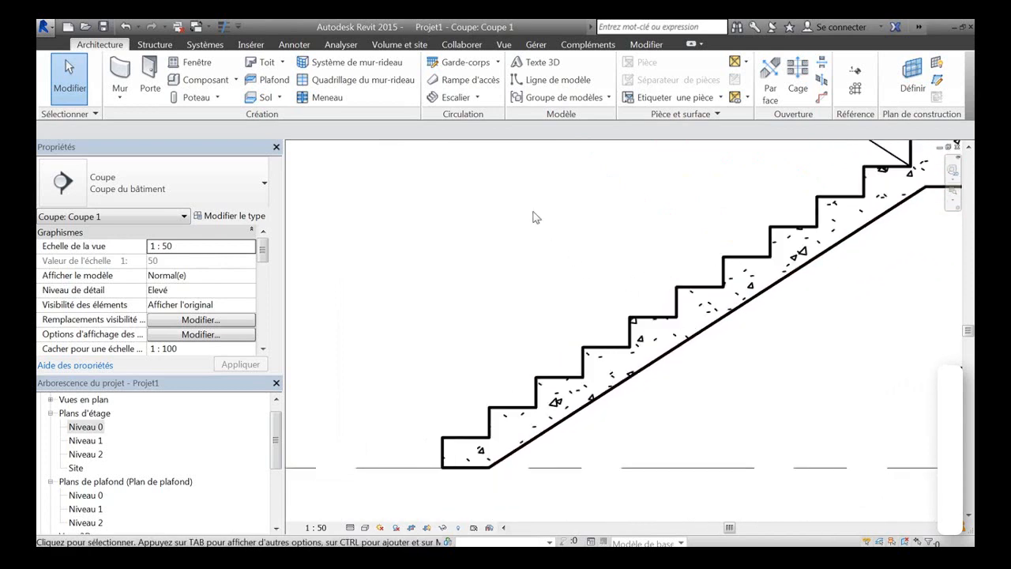
pyautogui.click(296, 45)
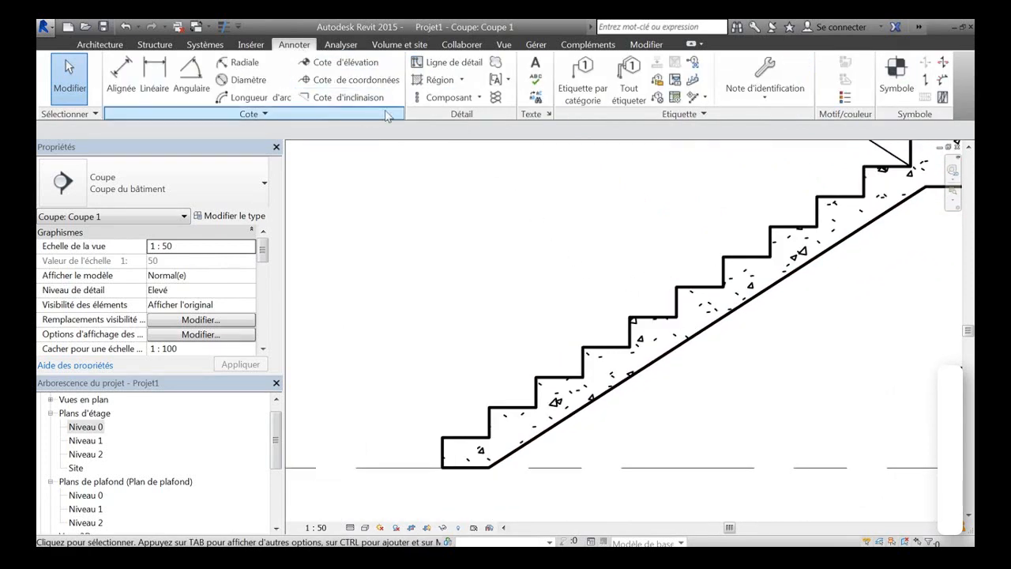
pyautogui.click(465, 68)
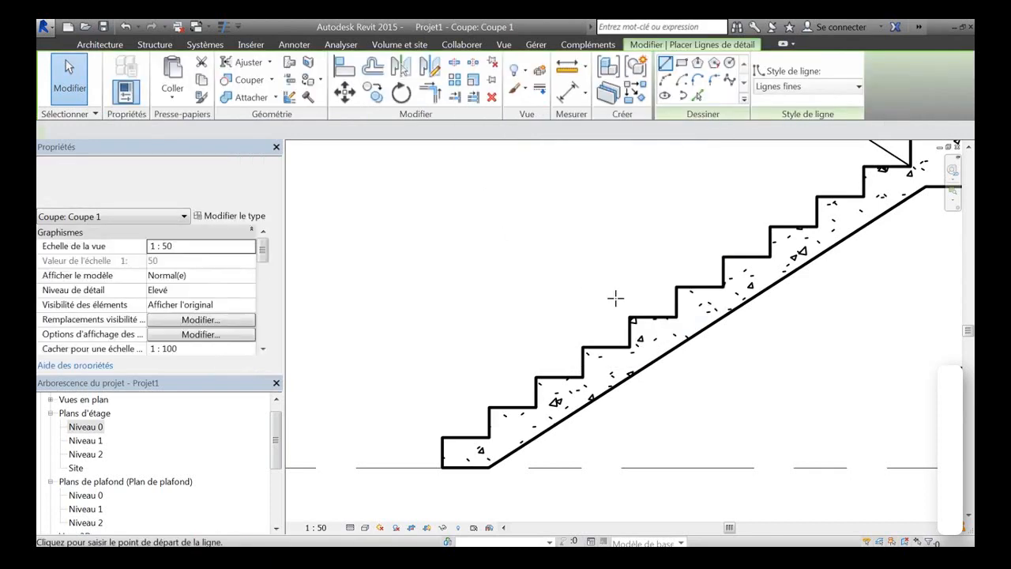
pyautogui.click(582, 346)
pyautogui.click(545, 308)
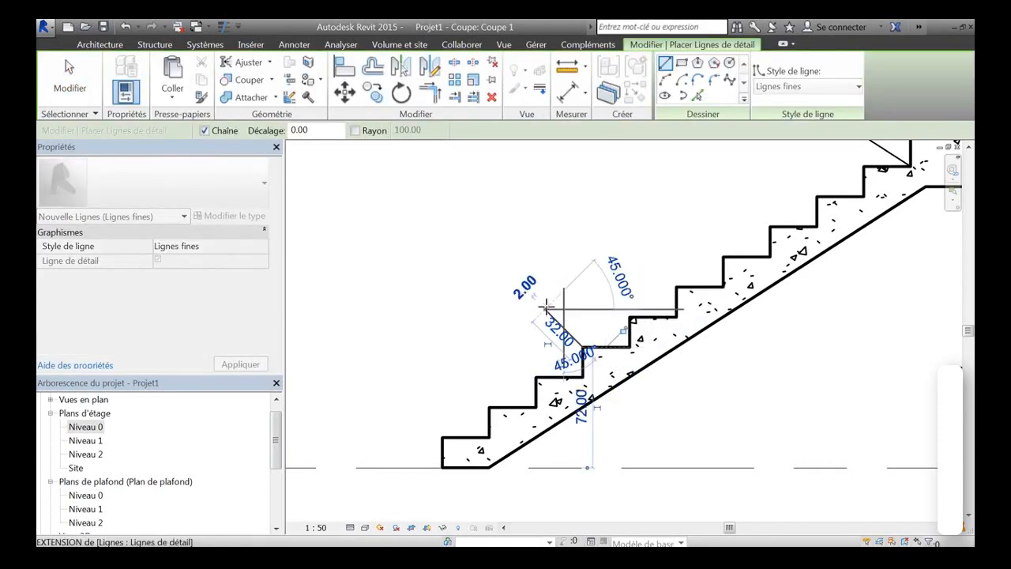
pyautogui.press('Escape')
# - Draw two more thin detail lines outward from the noses of the fifth and sixth steps, the last about 36 long
pyautogui.click(631, 318)
pyautogui.click(616, 279)
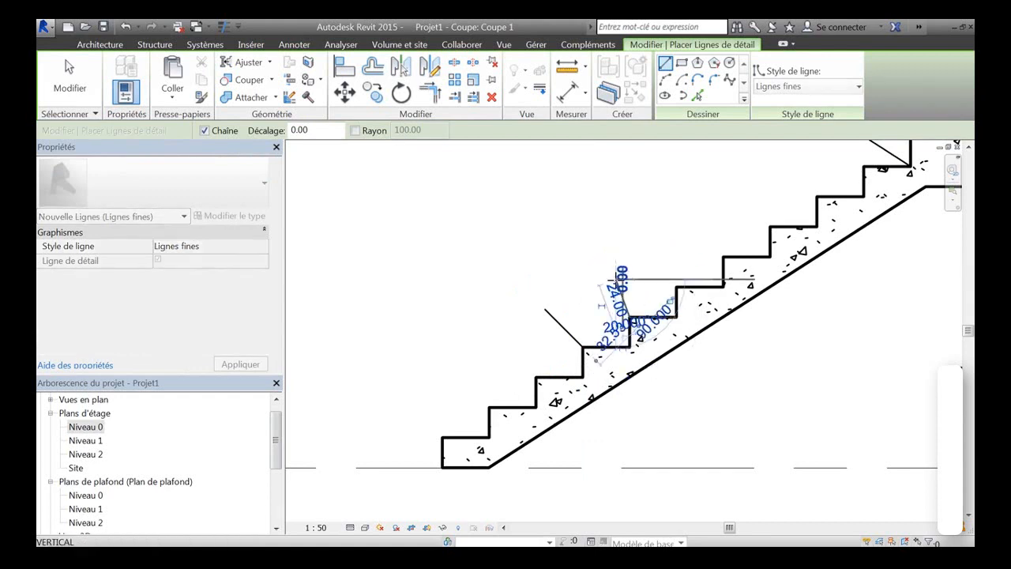
pyautogui.press('Escape')
pyautogui.click(677, 286)
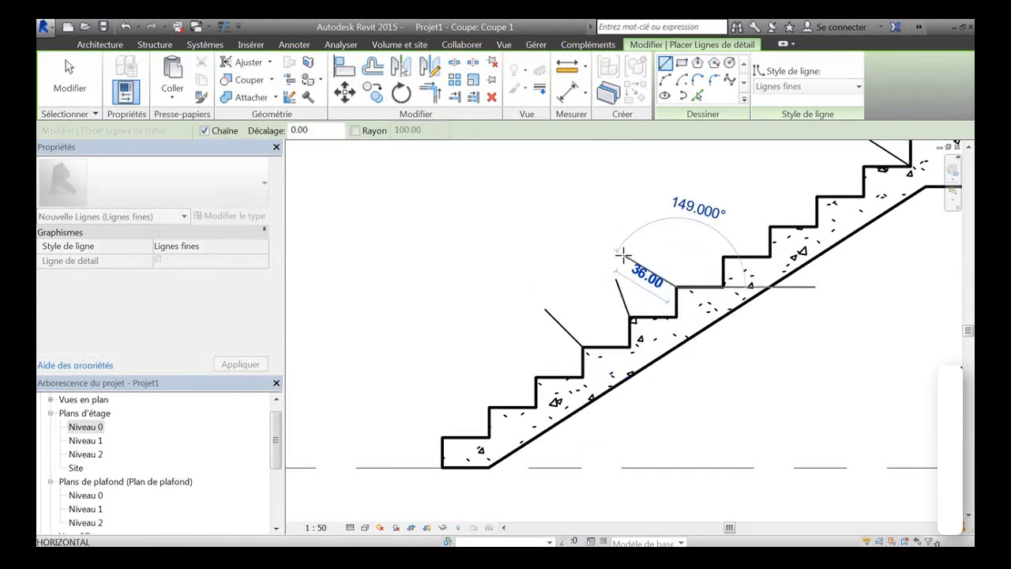
pyautogui.click(624, 255)
pyautogui.press('Escape')
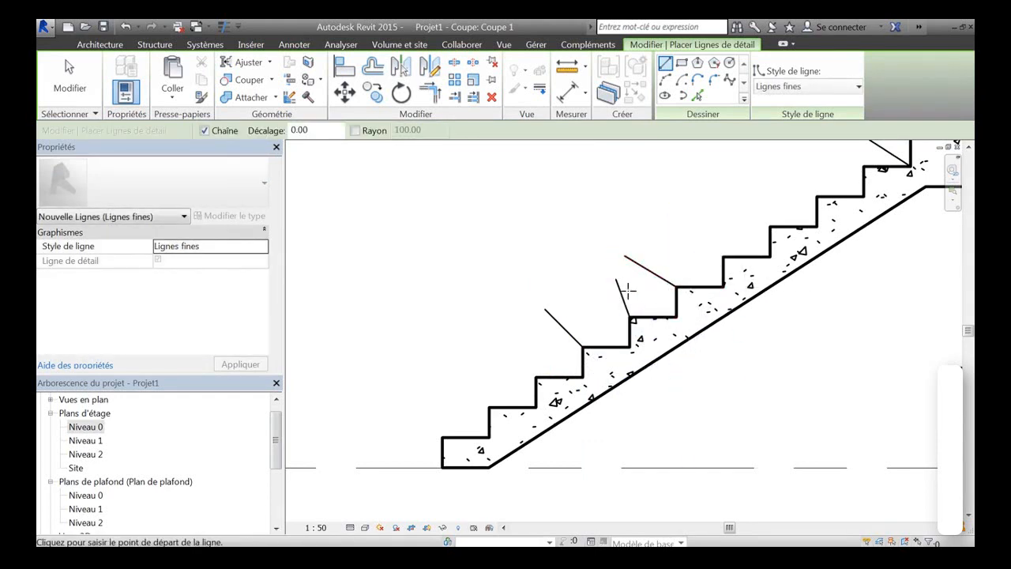
pyautogui.press('Escape')
# - Set the tread thickness (Epaisseur de la marche) of the stair type Escalier monobloc to 3
pyautogui.moveTo(644, 294); pyautogui.dragTo(668, 283, button='middle')
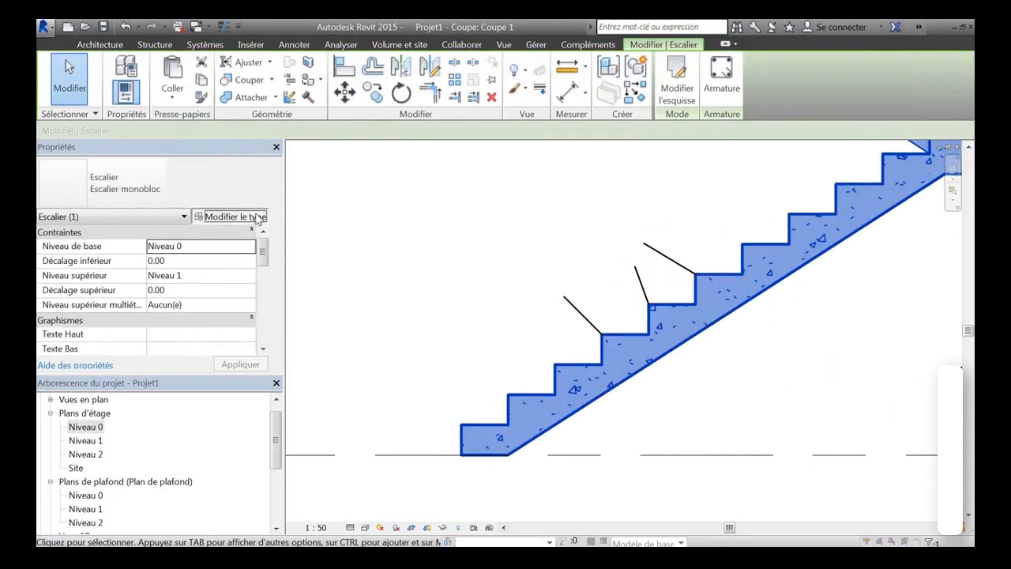
pyautogui.click(235, 216)
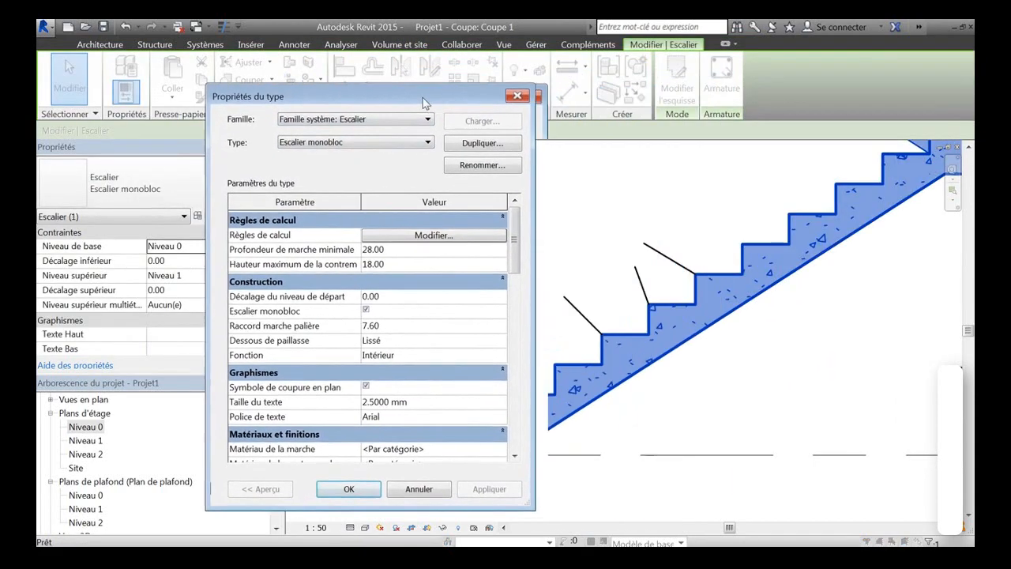
pyautogui.moveTo(424, 102); pyautogui.dragTo(353, 81)
pyautogui.scroll(-4, 443, 251)
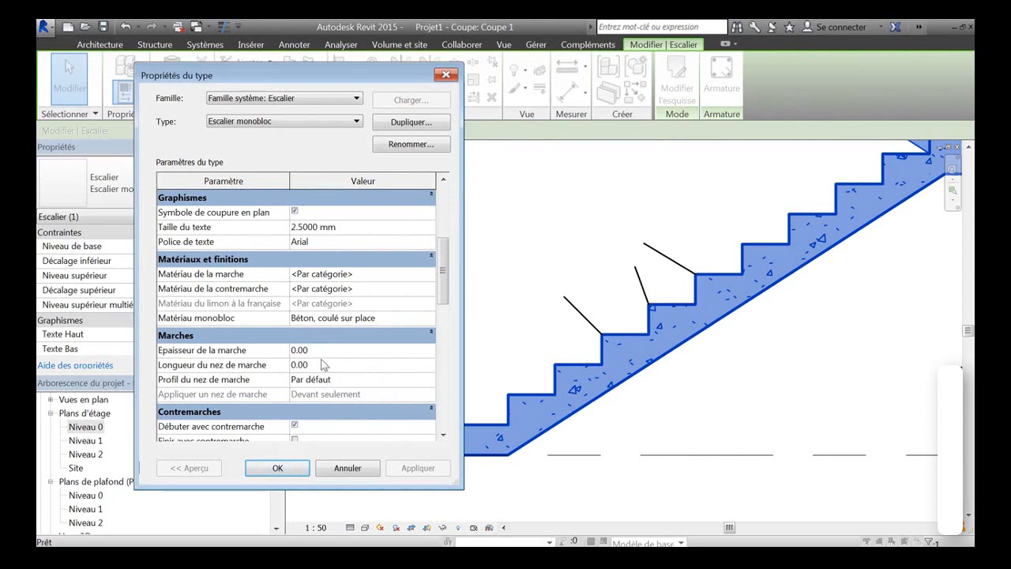
pyautogui.click(361, 352)
pyautogui.write('3')
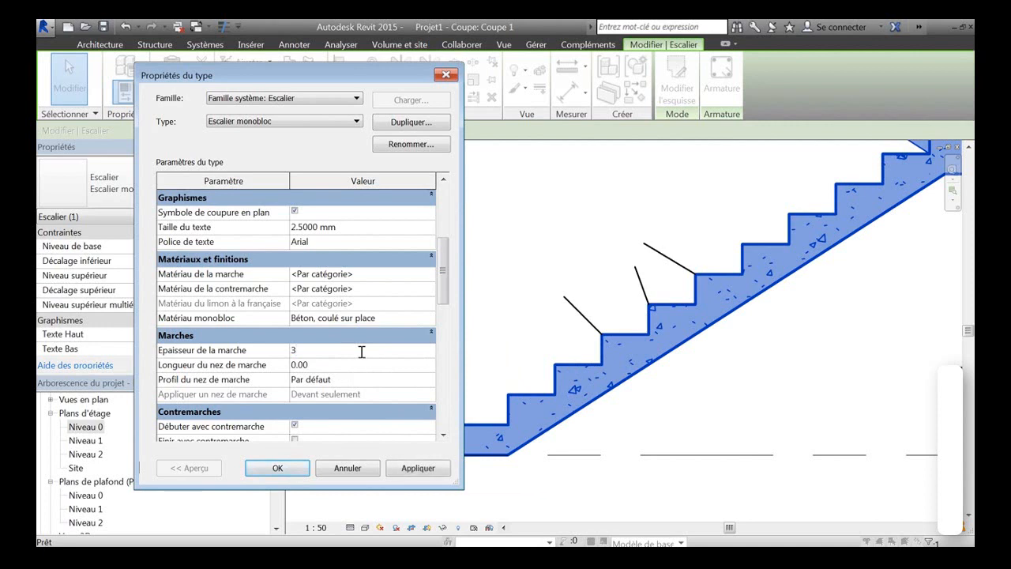
pyautogui.click(418, 469)
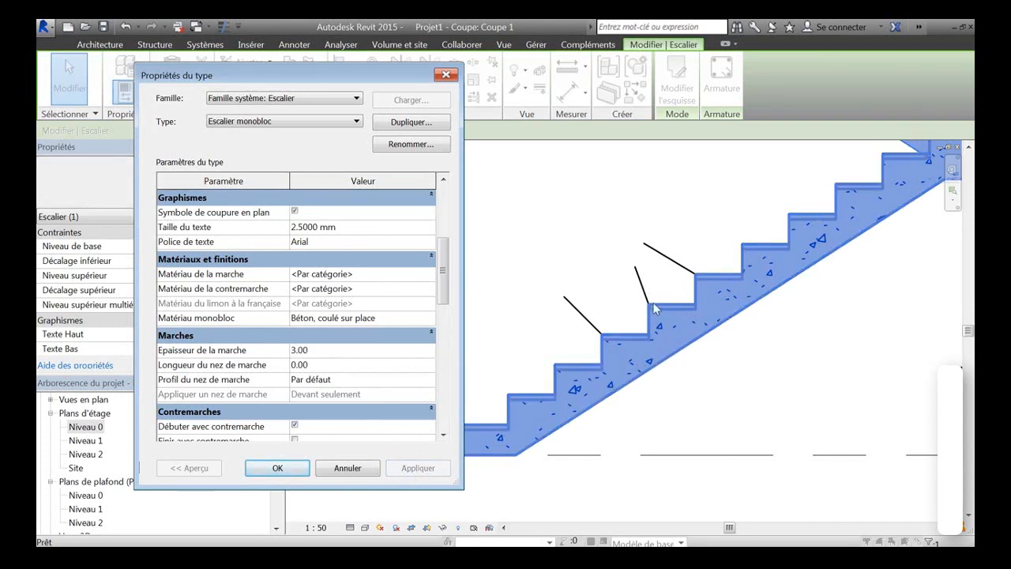
pyautogui.click(278, 467)
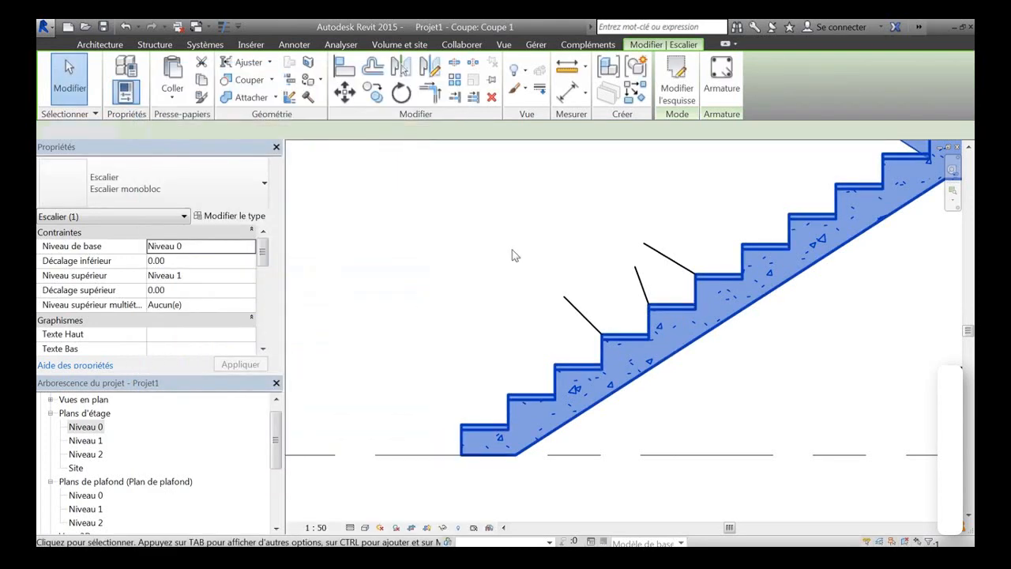
# - Deselect the stair and display the section with thin lines to show the treads of the lower flight closely
pyautogui.click(514, 254)
pyautogui.click(223, 27)
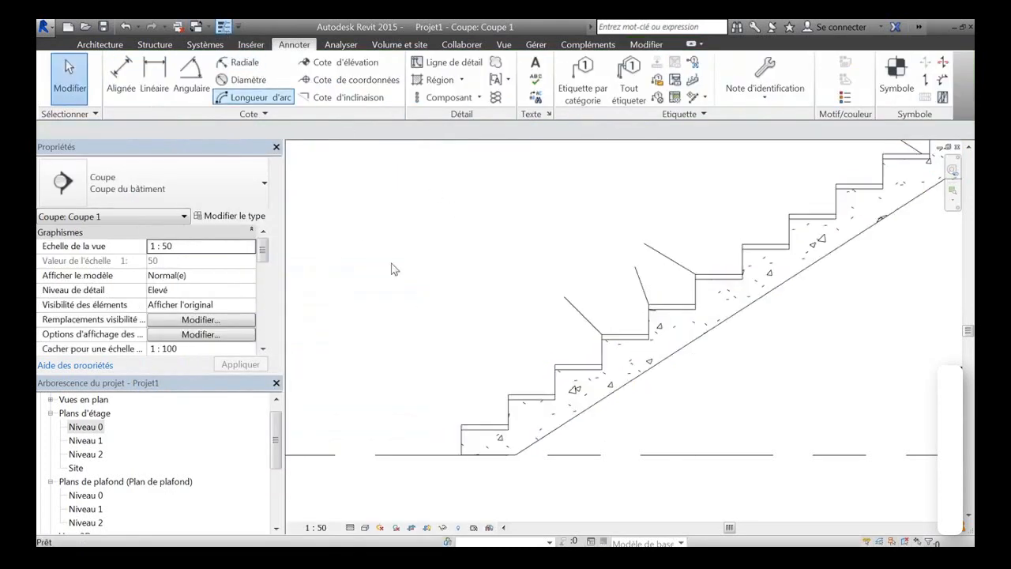
pyautogui.moveTo(510, 360); pyautogui.dragTo(552, 308, button='middle')
pyautogui.scroll(3, 558, 317)
pyautogui.scroll(-1, 568, 306)
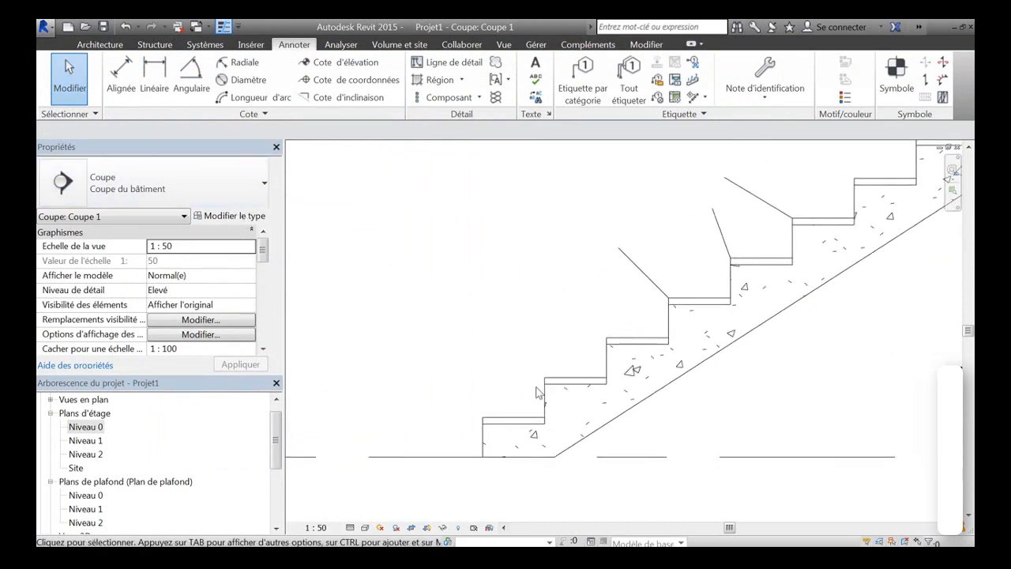
# - Set the nosing length (Longueur du nez de marche) of the Escalier monobloc type to 3 and apply it
pyautogui.click(574, 391)
pyautogui.click(236, 215)
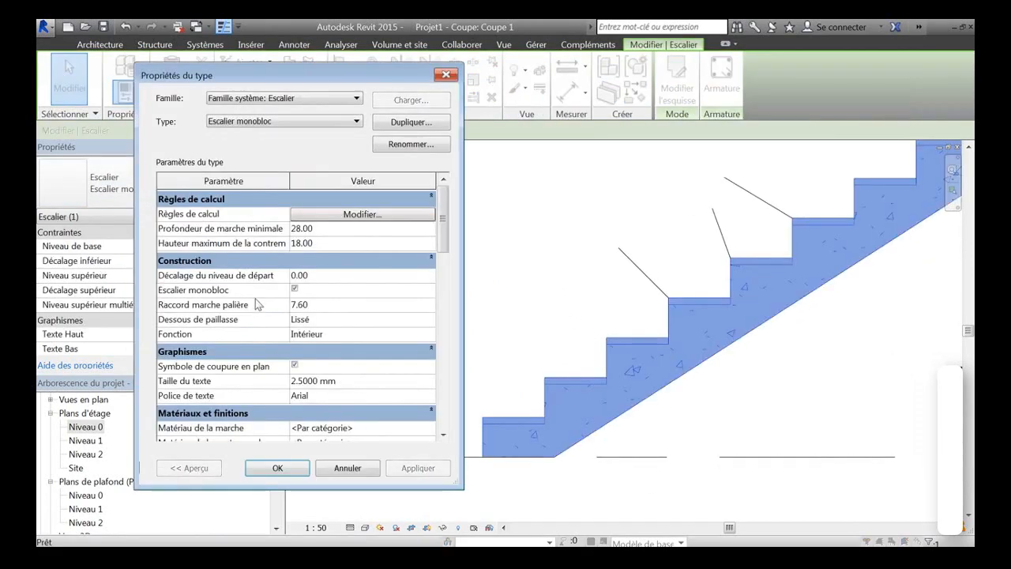
pyautogui.scroll(-3, 442, 276)
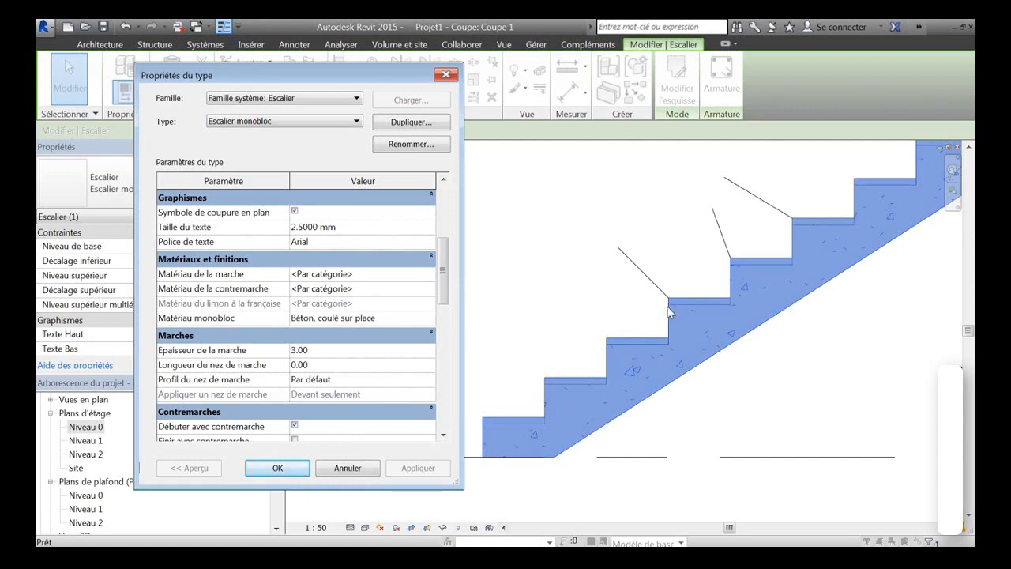
pyautogui.click(336, 363)
pyautogui.write('3')
pyautogui.click(413, 468)
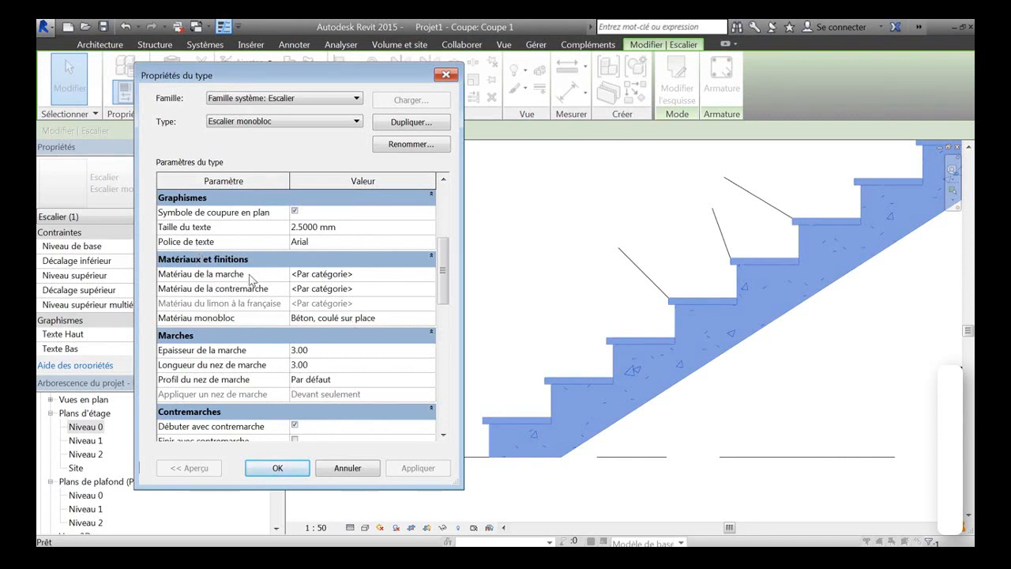
# - Assign the material Cerisier to the treads of the stair type, accept the type properties and deselect the stair
pyautogui.click(432, 274)
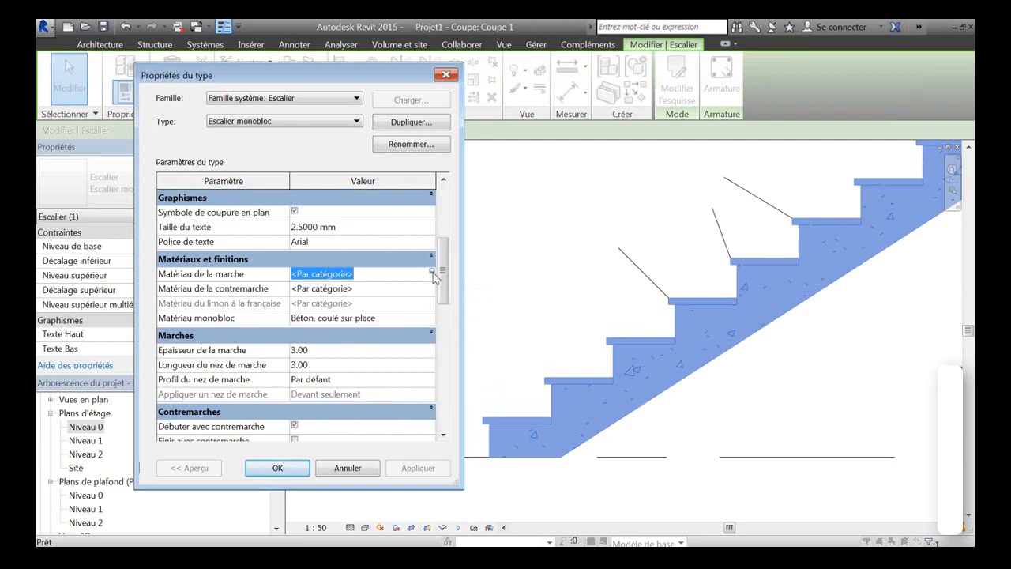
pyautogui.click(433, 273)
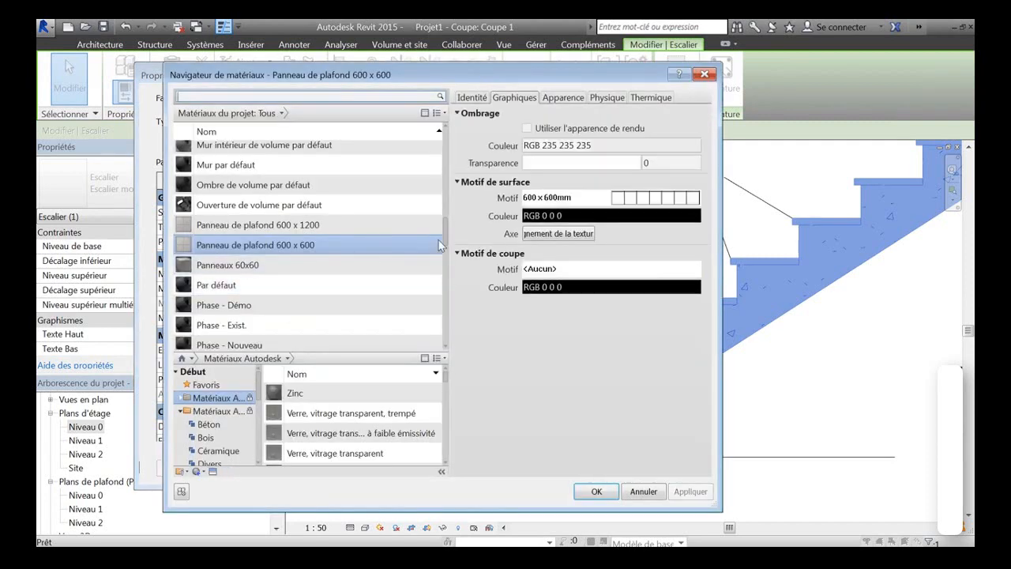
pyautogui.moveTo(443, 226); pyautogui.dragTo(443, 166)
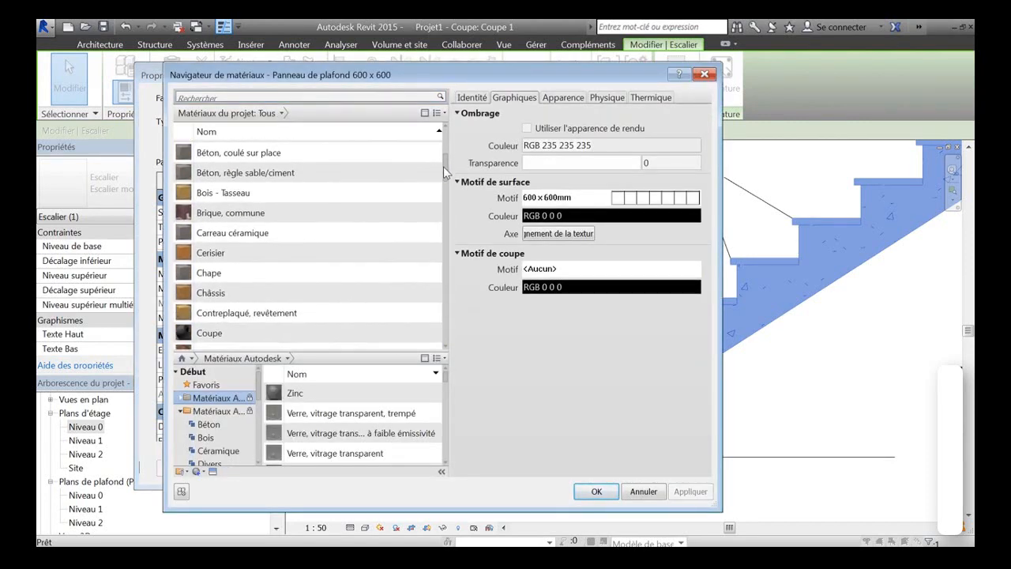
pyautogui.click(209, 253)
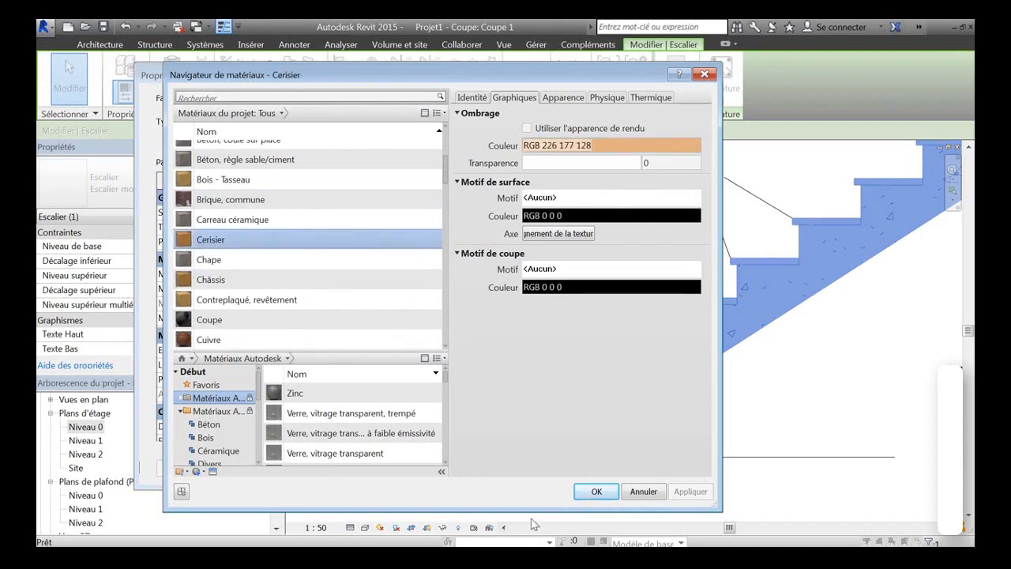
pyautogui.click(597, 491)
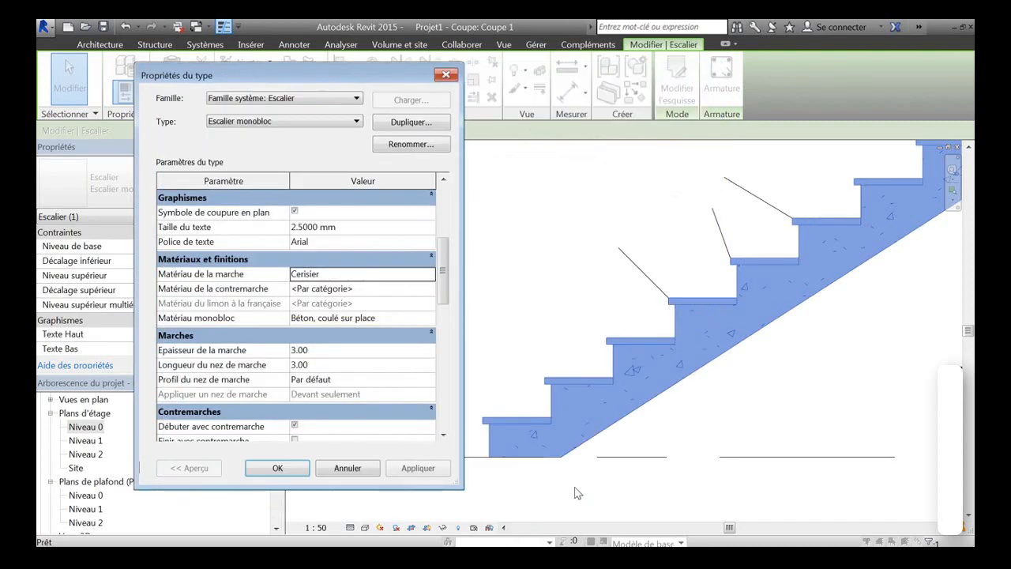
pyautogui.click(273, 467)
pyautogui.click(610, 297)
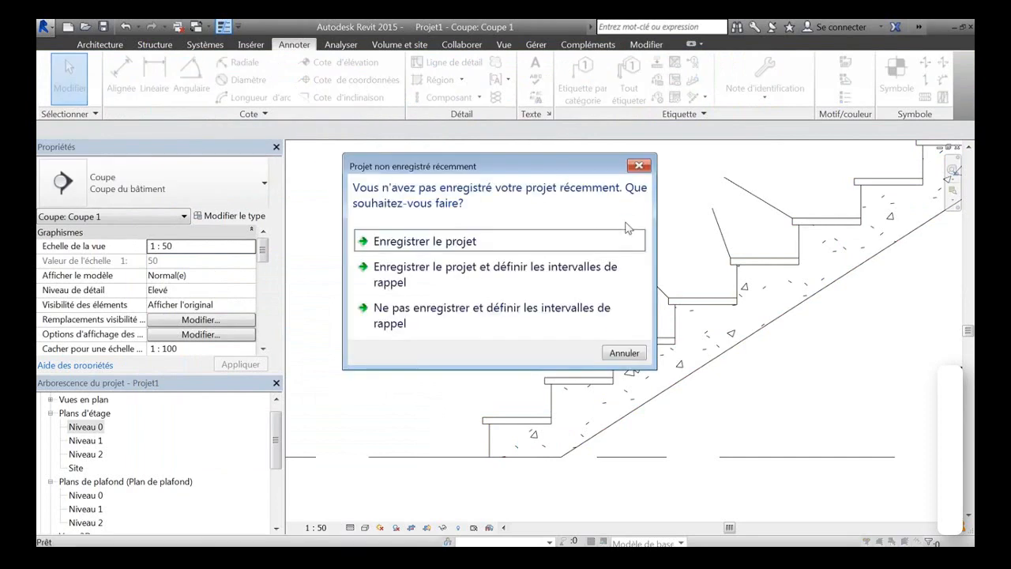
# - Dismiss the save reminder without saving and examine the stair's treads and nosings up close in the 3D view
pyautogui.click(638, 352)
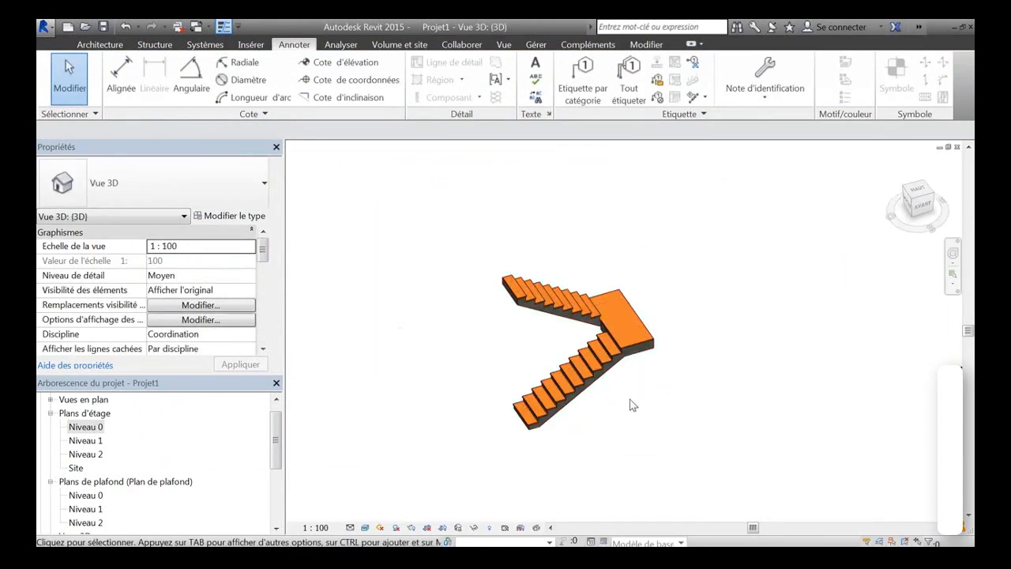
pyautogui.scroll(5, 553, 438)
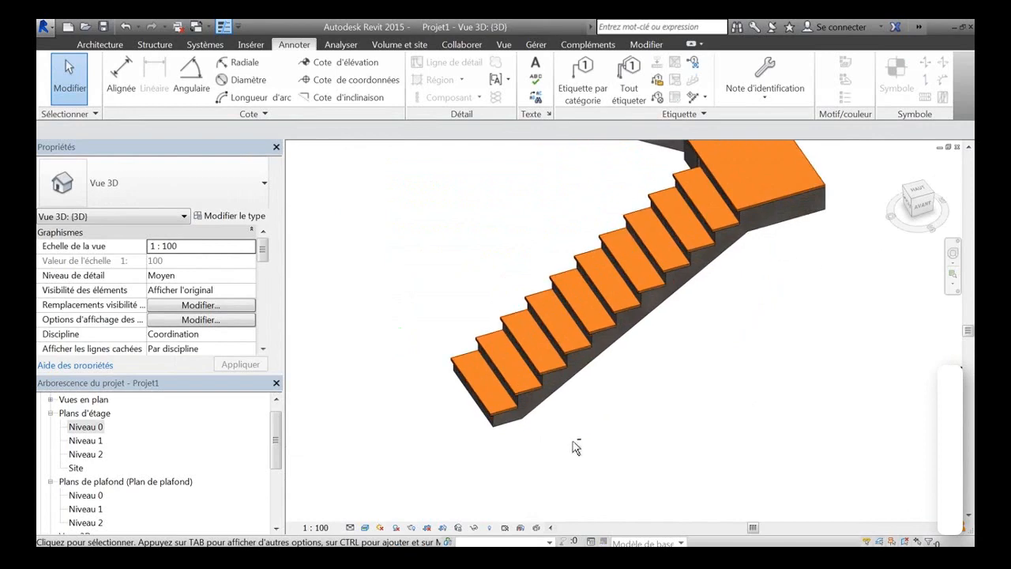
pyautogui.scroll(5, 589, 426)
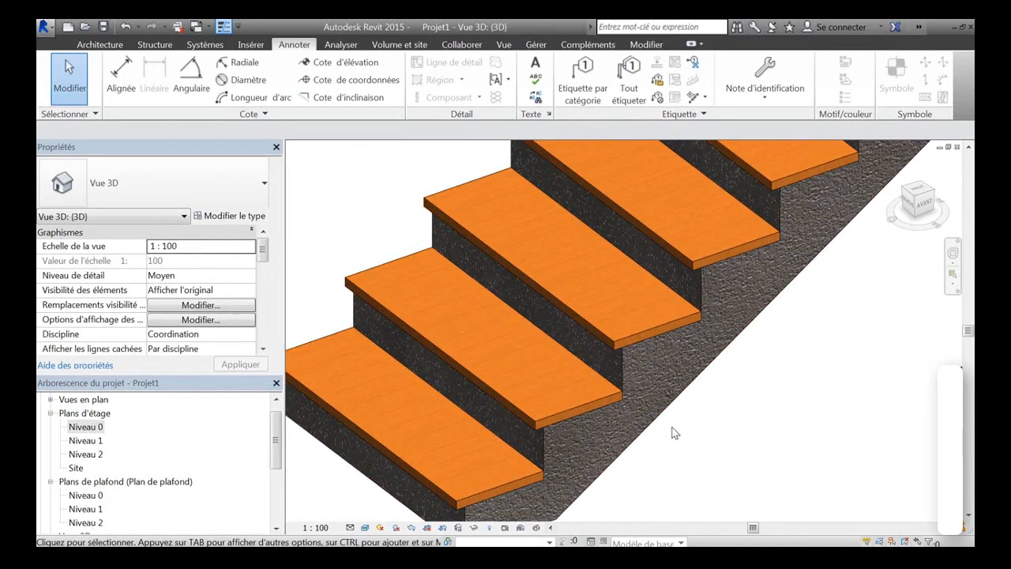
pyautogui.moveTo(685, 460); pyautogui.dragTo(682, 419, button='middle')
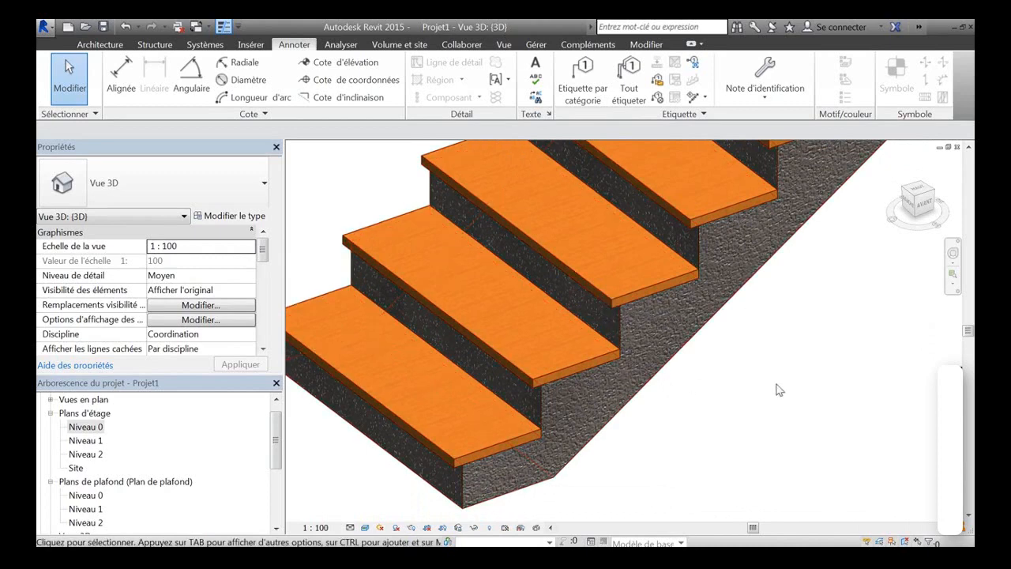
# - Open the Niveau 0 floor plan and return from it to the section Coupe 1, framing the lower flight
pyautogui.doubleClick(102, 427)
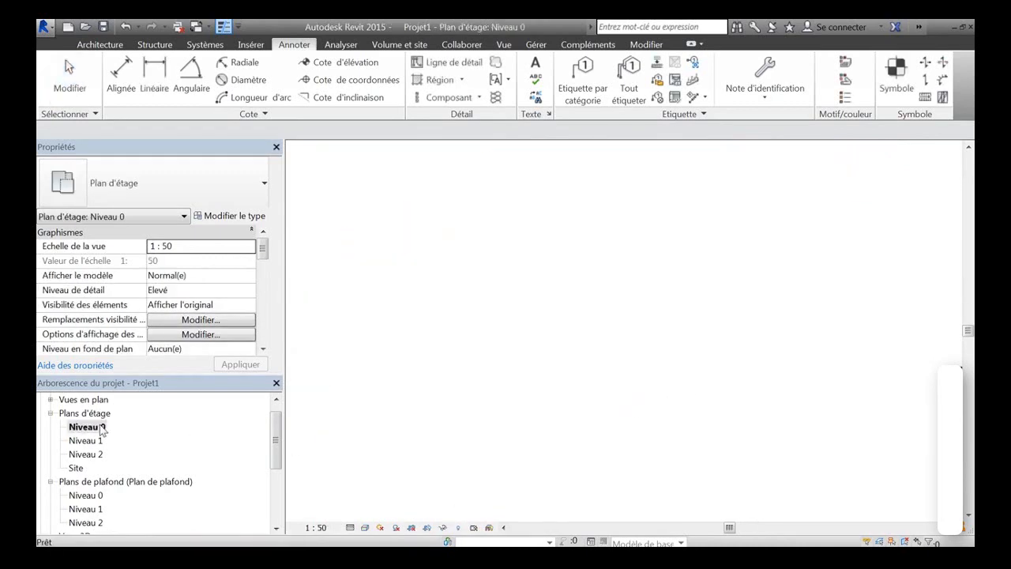
pyautogui.doubleClick(384, 352)
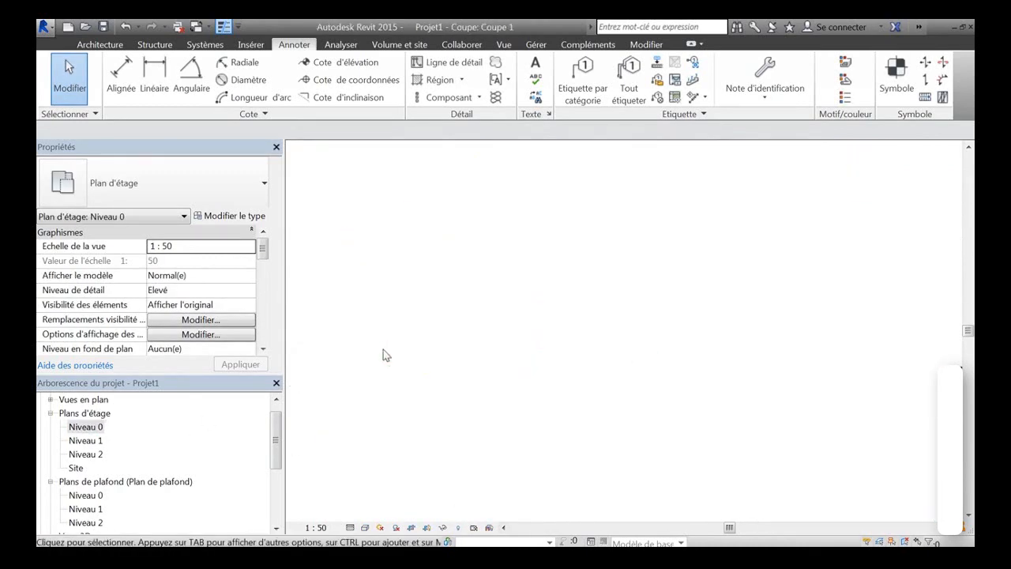
pyautogui.scroll(3, 605, 300)
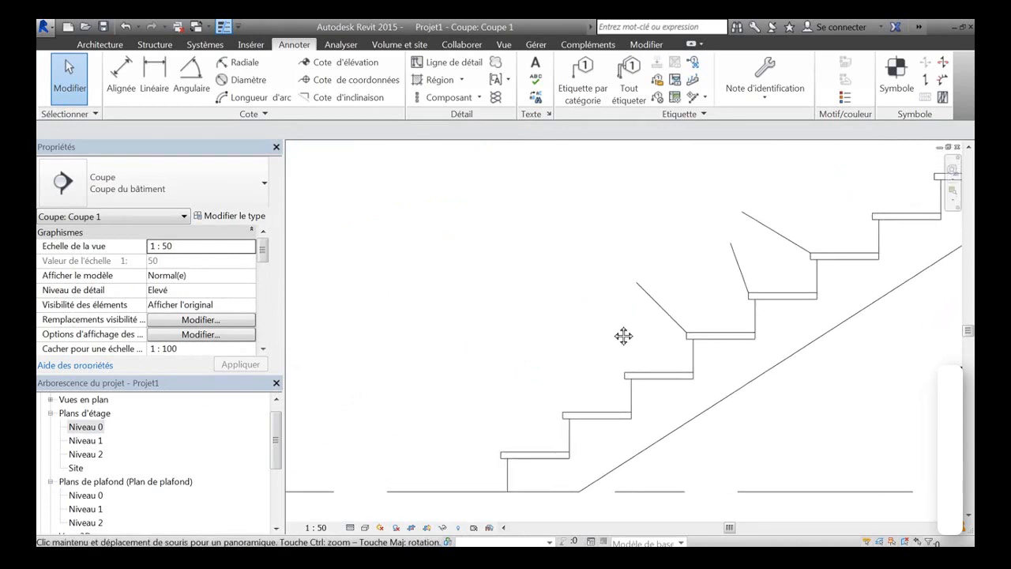
pyautogui.scroll(-1, 614, 331)
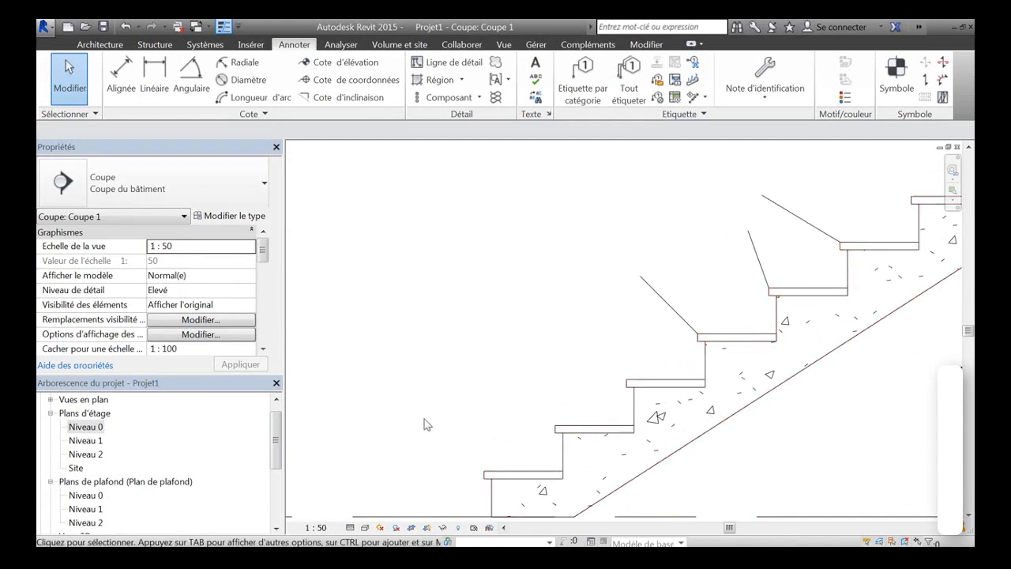
# - Set the riser thickness (Epaisseur de la contremarche) of the Escalier monobloc stair type to 3 and accept the type properties
pyautogui.click(621, 433)
pyautogui.click(247, 224)
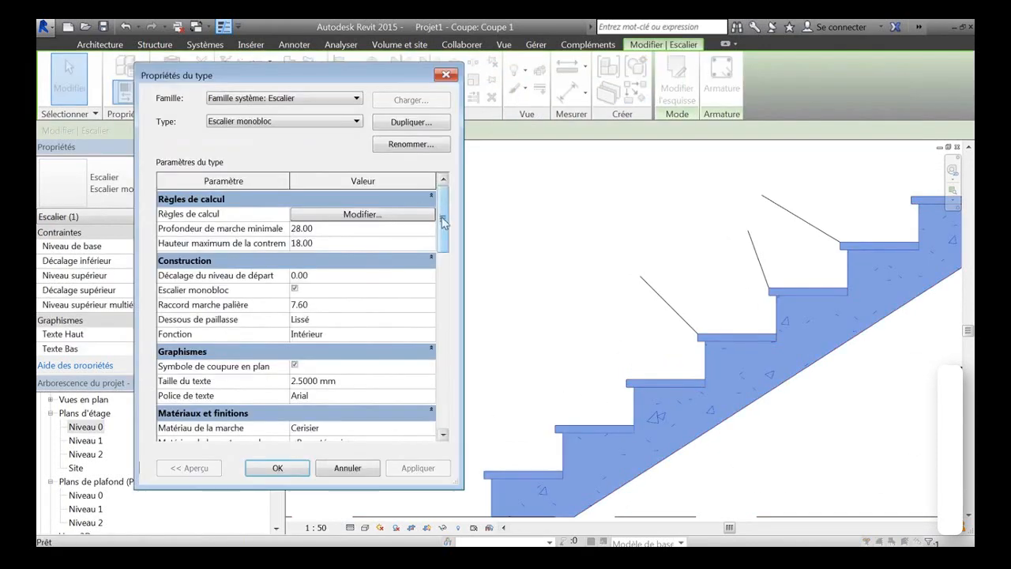
pyautogui.moveTo(444, 219); pyautogui.dragTo(446, 309)
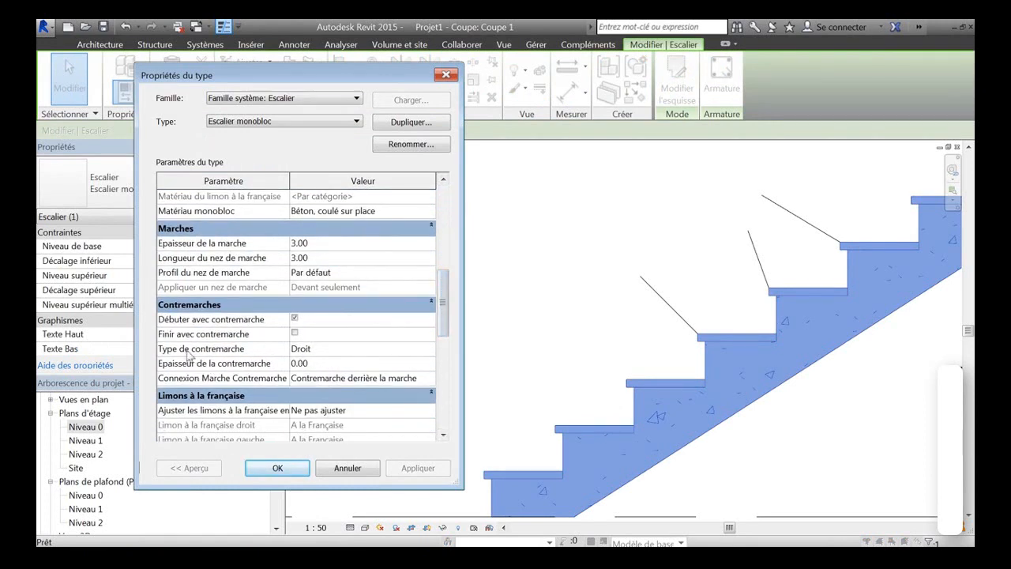
pyautogui.click(331, 364)
pyautogui.write('3')
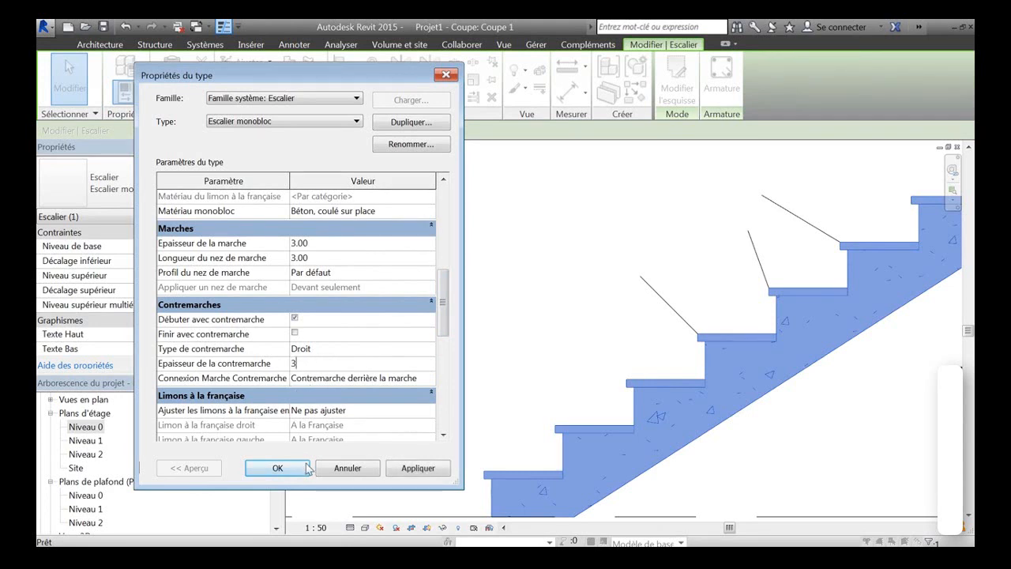
pyautogui.click(305, 468)
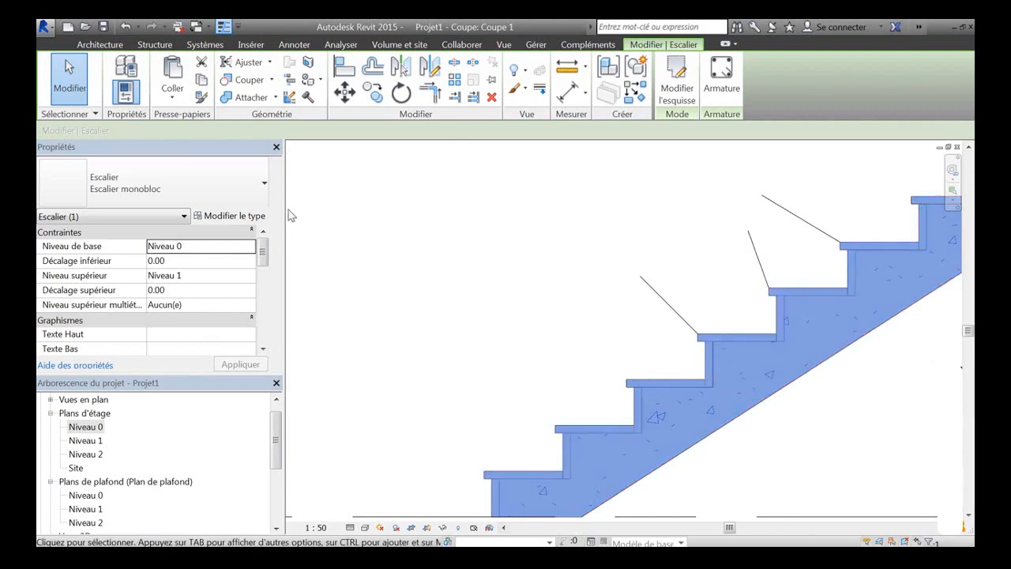
# - Set the stair type's tread-to-riser connection (Connexion Marche Contremarche) to Marche dessous la contremarche, then apply and accept it
pyautogui.click(253, 216)
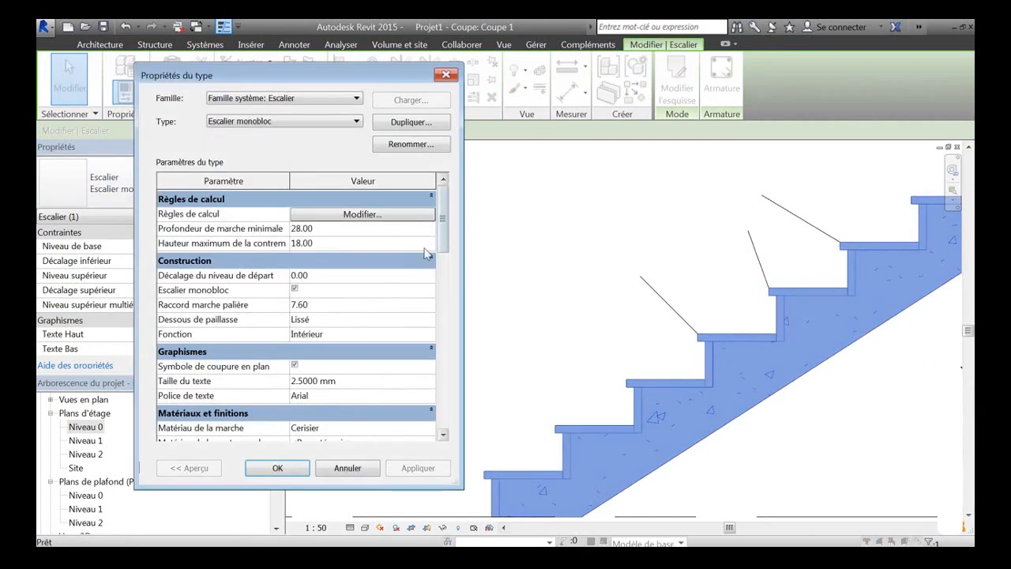
pyautogui.moveTo(443, 247); pyautogui.dragTo(445, 344)
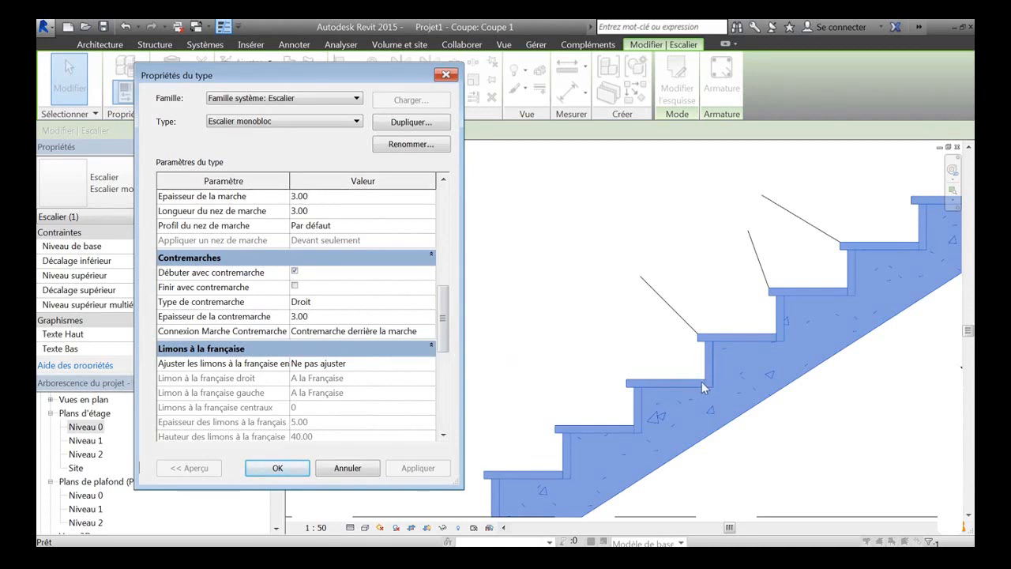
pyautogui.click(430, 331)
pyautogui.click(430, 331)
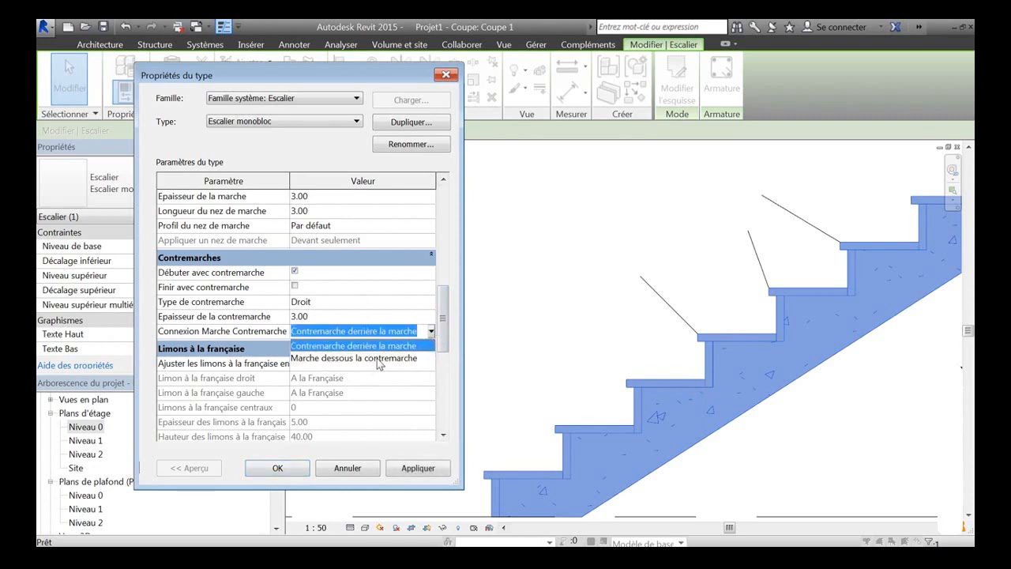
pyautogui.click(379, 360)
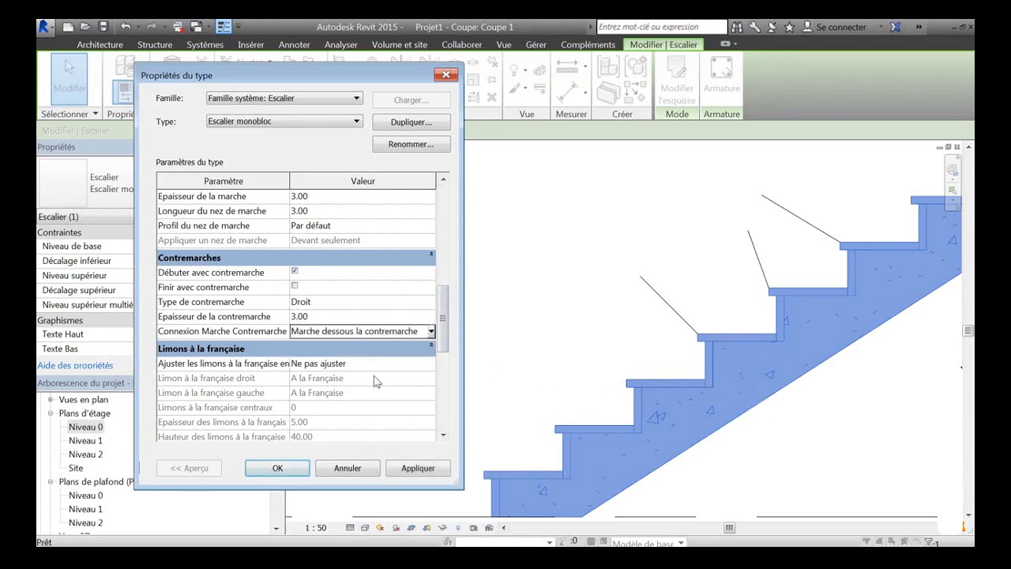
pyautogui.click(416, 468)
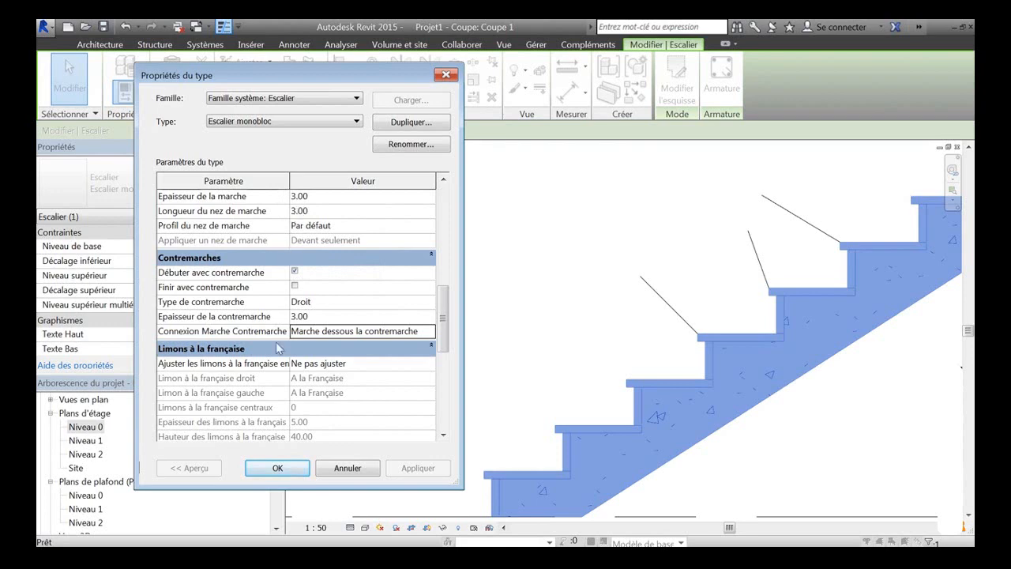
pyautogui.click(277, 467)
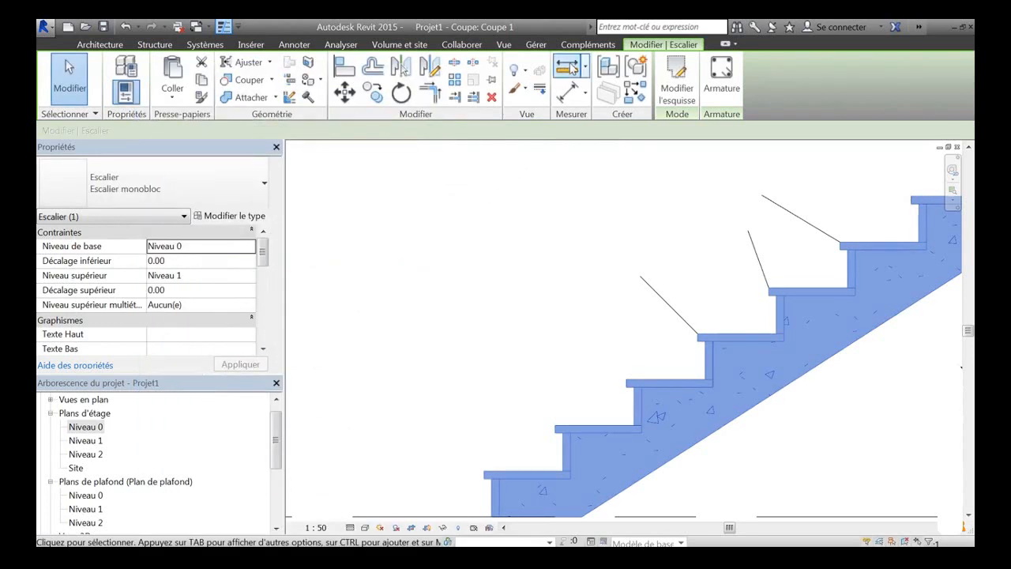
# - Measure the nosing overhang between a tread's front edge and the face of the riser below it
pyautogui.click(569, 67)
pyautogui.click(697, 342)
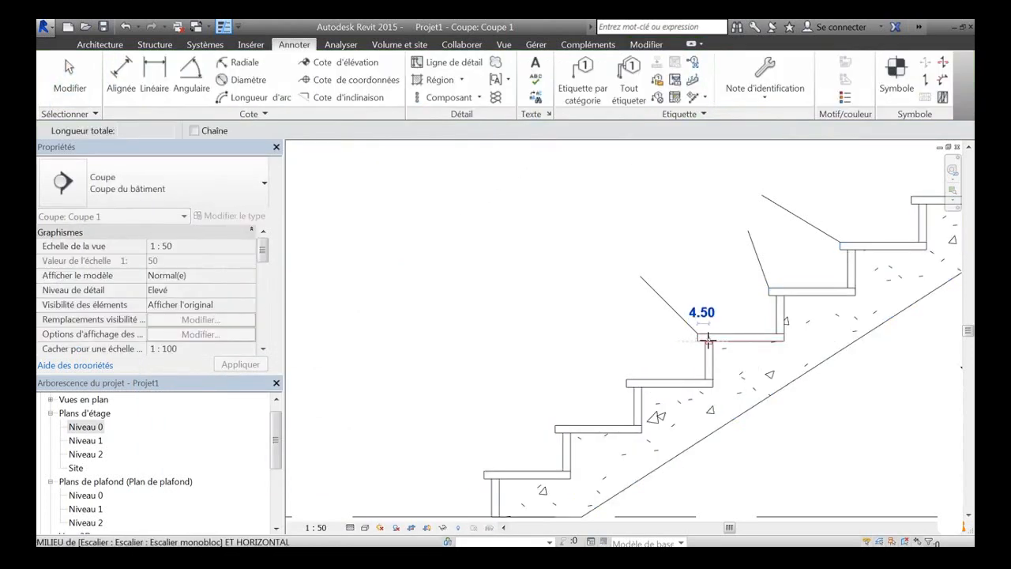
pyautogui.scroll(5, 699, 341)
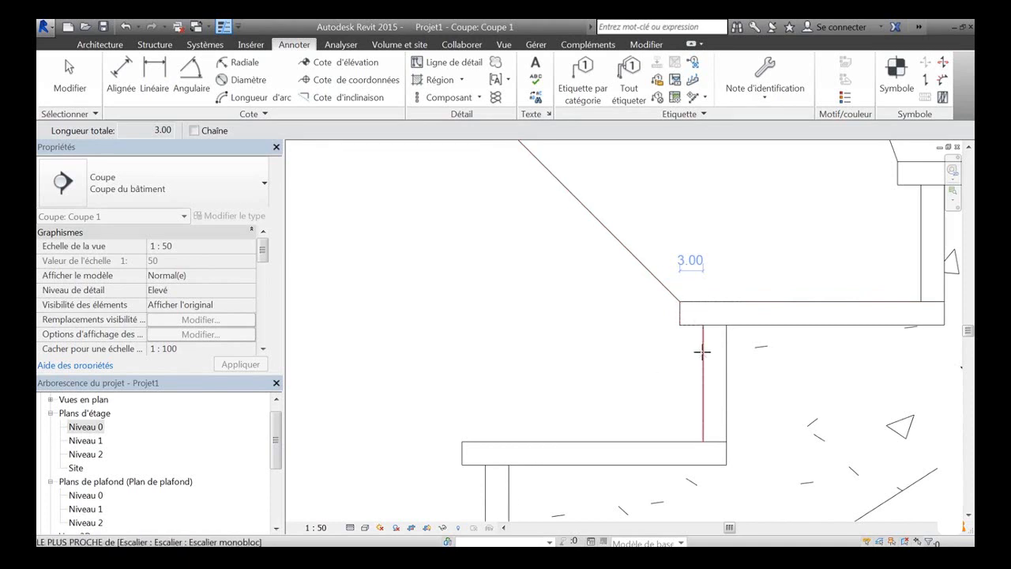
pyautogui.scroll(-2, 636, 327)
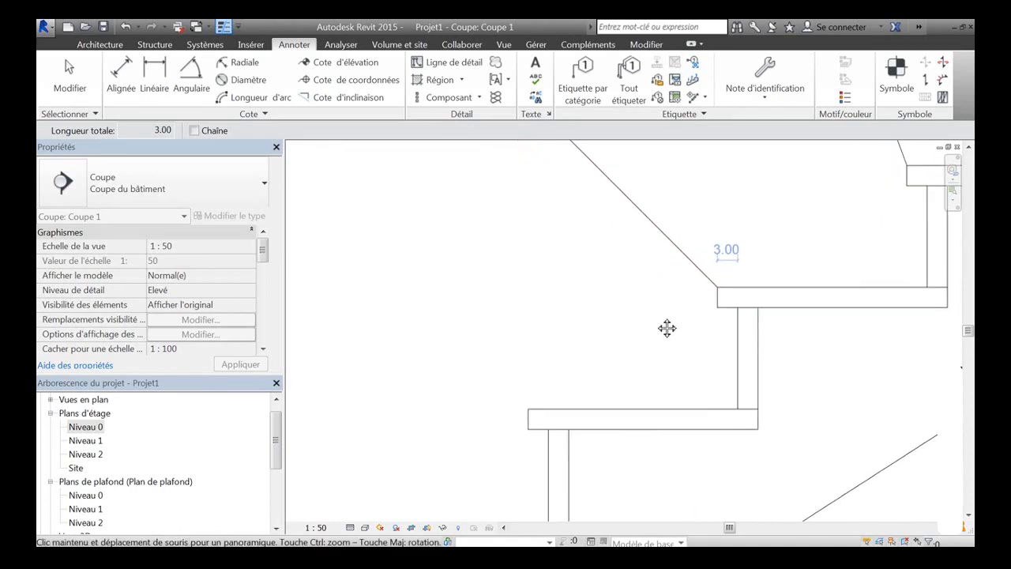
pyautogui.press('Escape')
pyautogui.press('Escape')
# - Review the nosing profiles available (Profil du nez de marche) in the stair type, cancel the type properties and deselect the stair
pyautogui.click(723, 298)
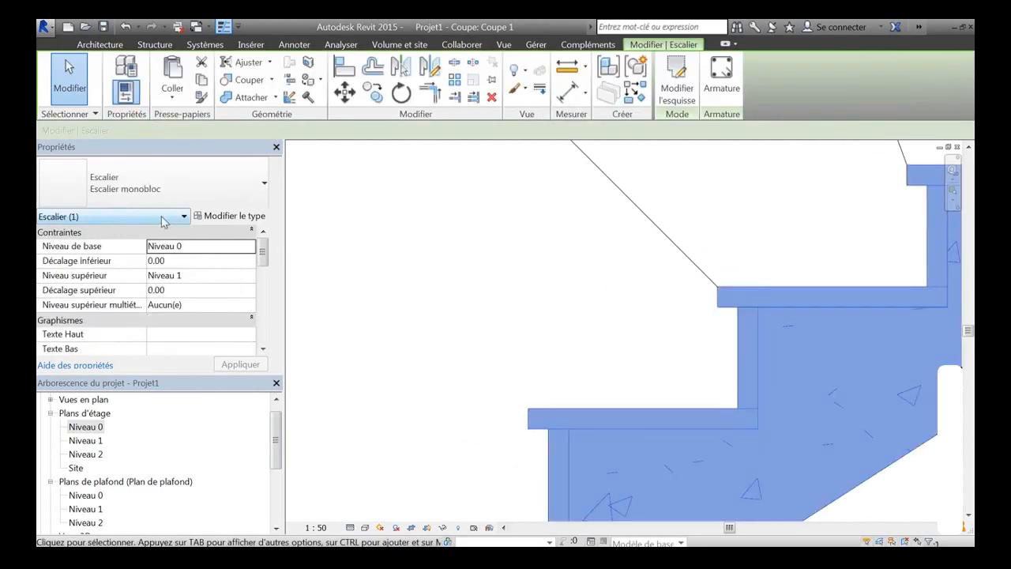
pyautogui.click(229, 215)
pyautogui.moveTo(445, 244); pyautogui.dragTo(445, 310)
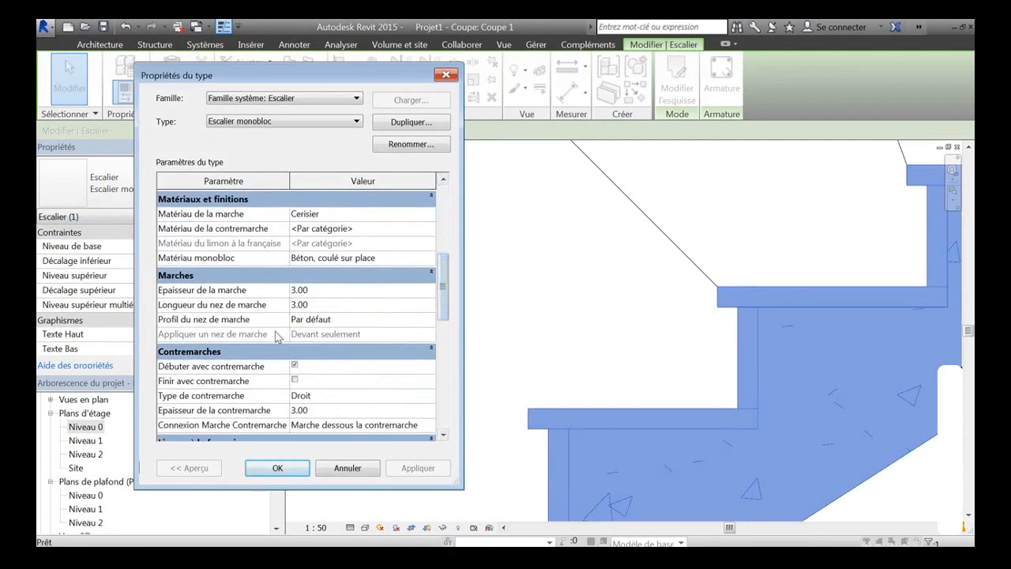
pyautogui.click(419, 323)
pyautogui.click(430, 319)
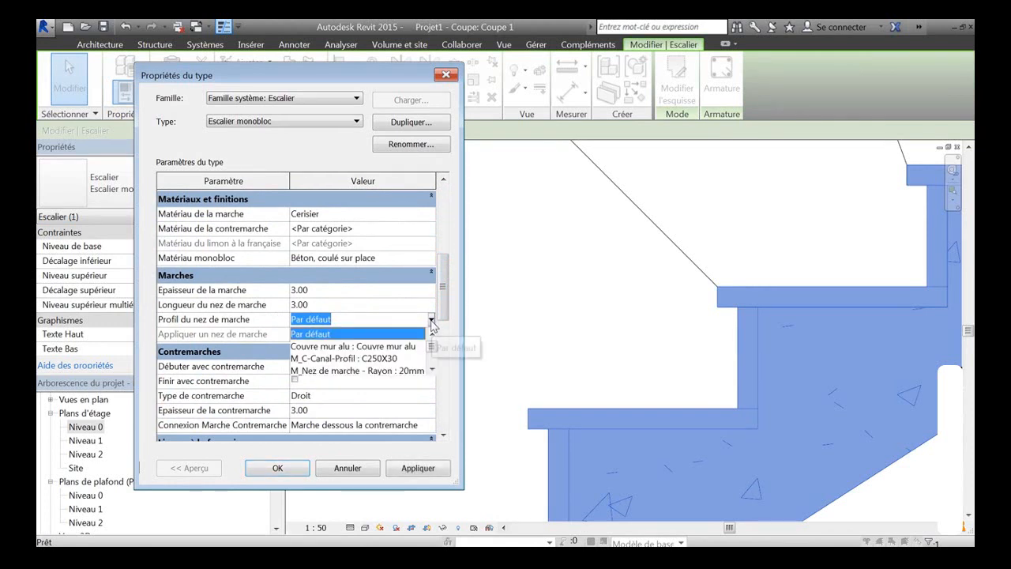
pyautogui.moveTo(431, 343); pyautogui.dragTo(417, 365)
pyautogui.click(347, 470)
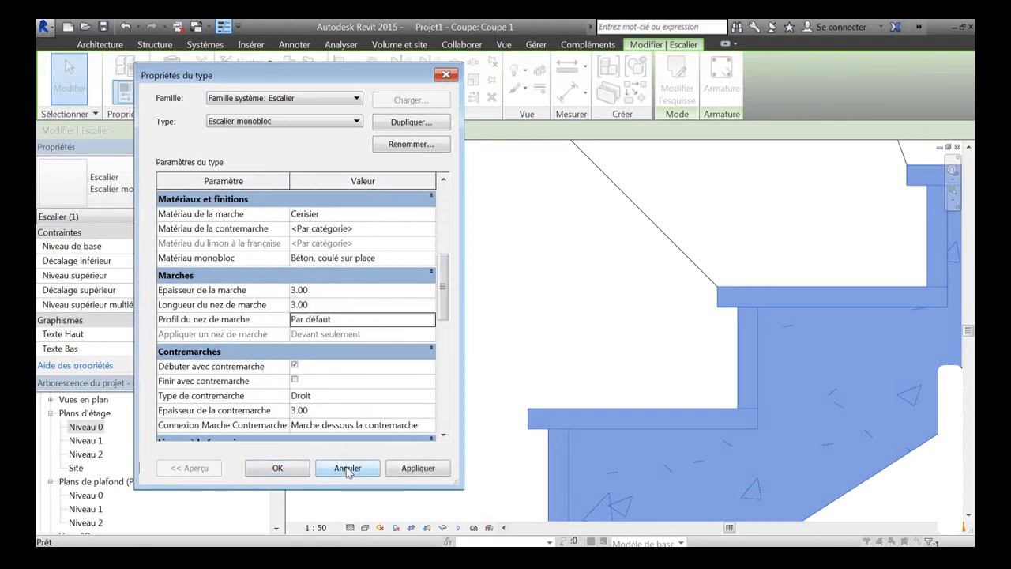
pyautogui.click(347, 468)
pyautogui.click(428, 282)
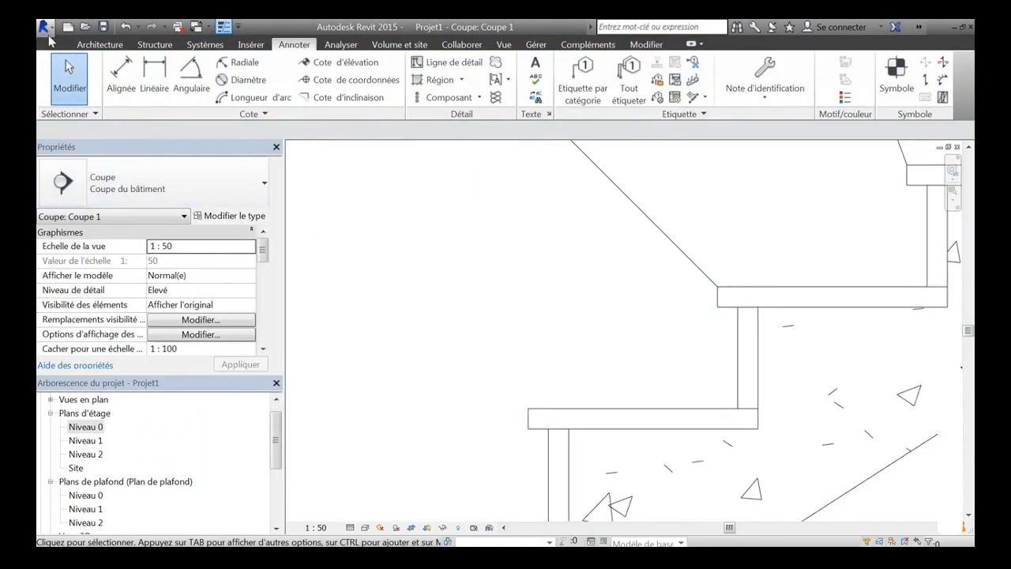
# - Create a new family from the template Profil métrique-Nez de marche
pyautogui.click(46, 30)
pyautogui.moveTo(75, 71)
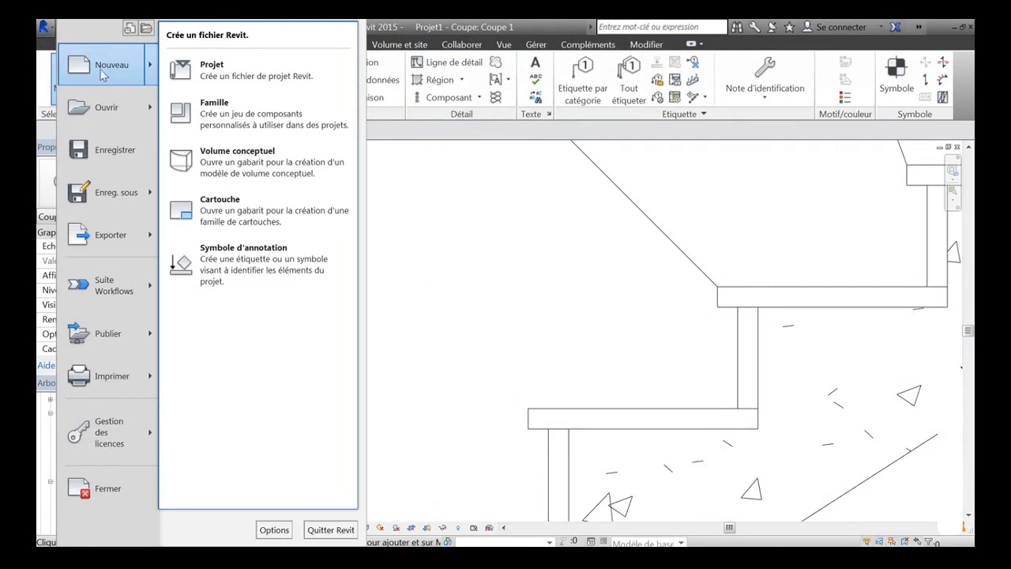
pyautogui.click(235, 129)
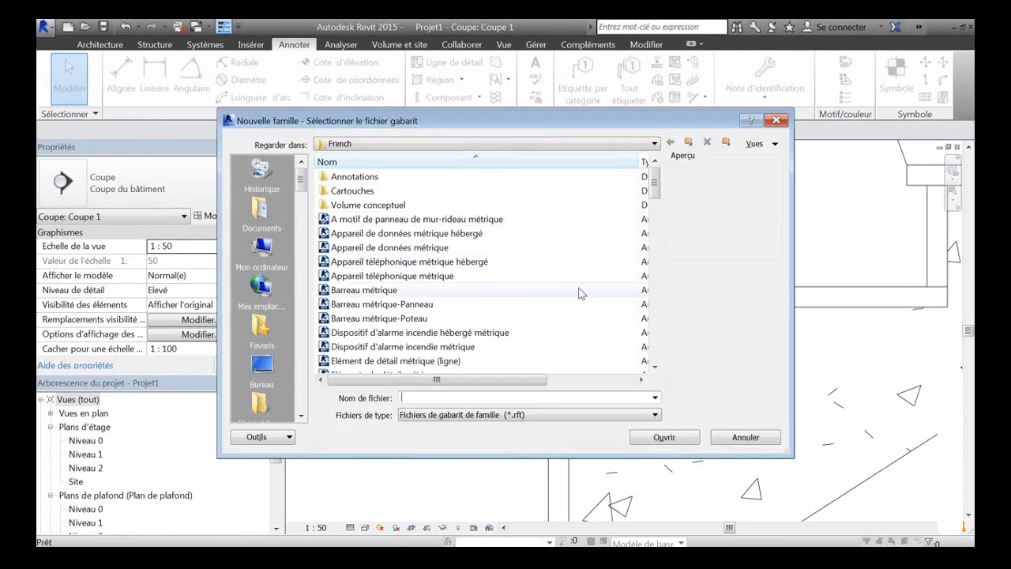
pyautogui.moveTo(662, 187)
pyautogui.mouseDown()
pyautogui.moveTo(664, 338)
pyautogui.moveTo(662, 328)
pyautogui.mouseUp()
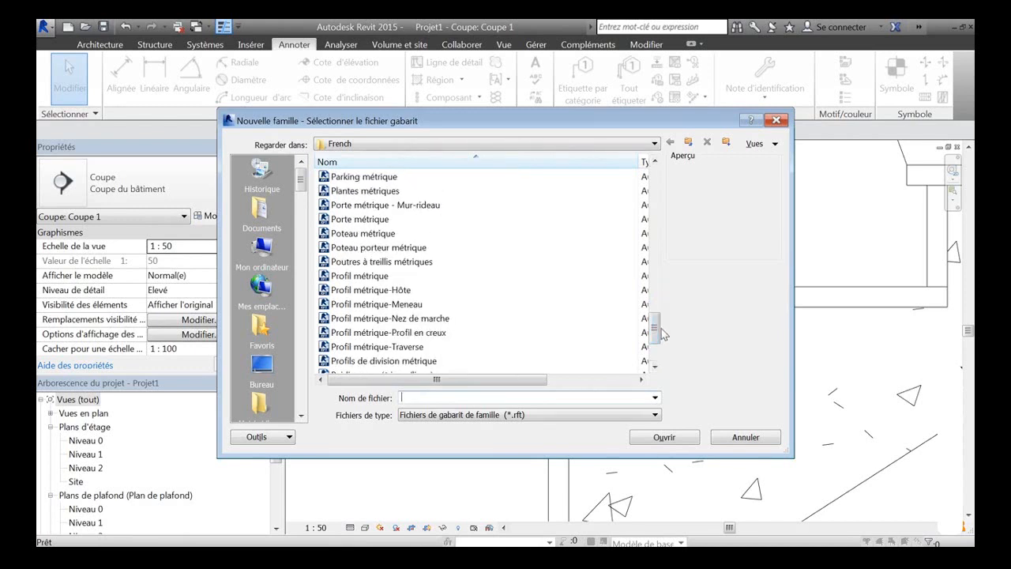
pyautogui.click(415, 324)
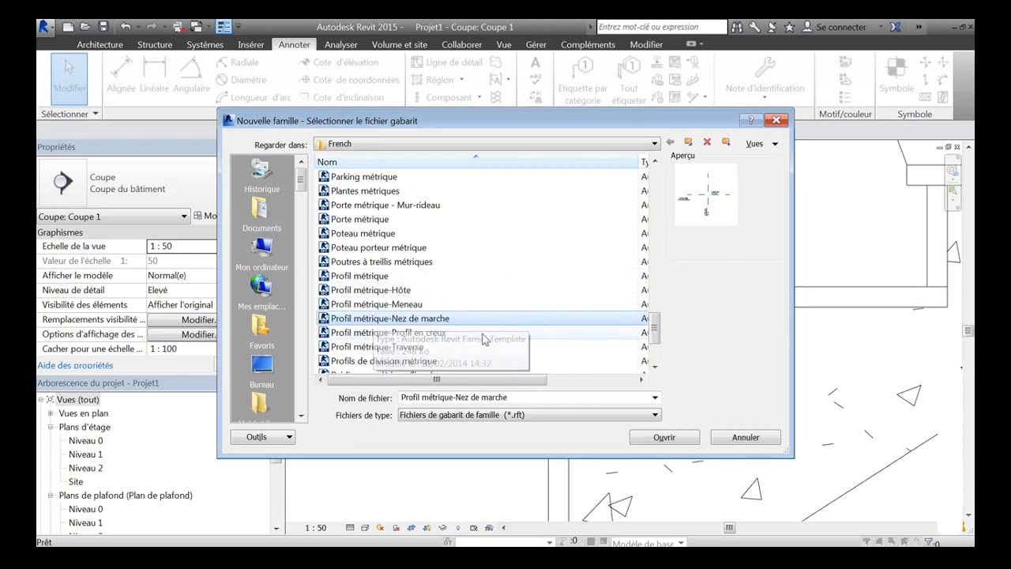
pyautogui.click(664, 436)
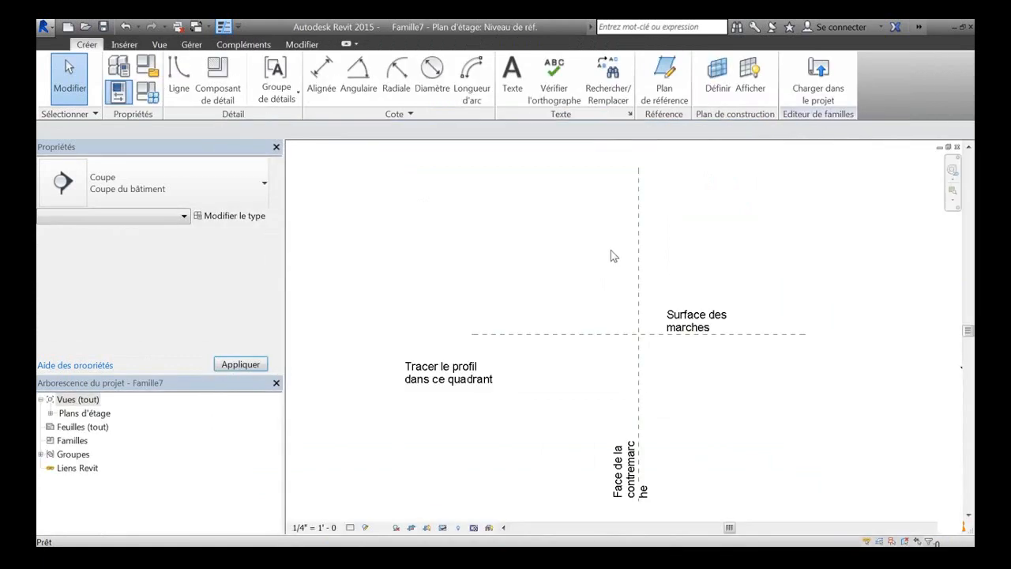
# - Draw a 30 by 30 square of profile lines in the indicated quadrant, with one corner at the reference planes' intersection
pyautogui.moveTo(658, 412)
pyautogui.mouseDown(button='middle')
pyautogui.moveTo(651, 354)
pyautogui.moveTo(671, 372)
pyautogui.mouseUp(button='middle')
pyautogui.scroll(-1, 650, 355)
pyautogui.scroll(2, 651, 355)
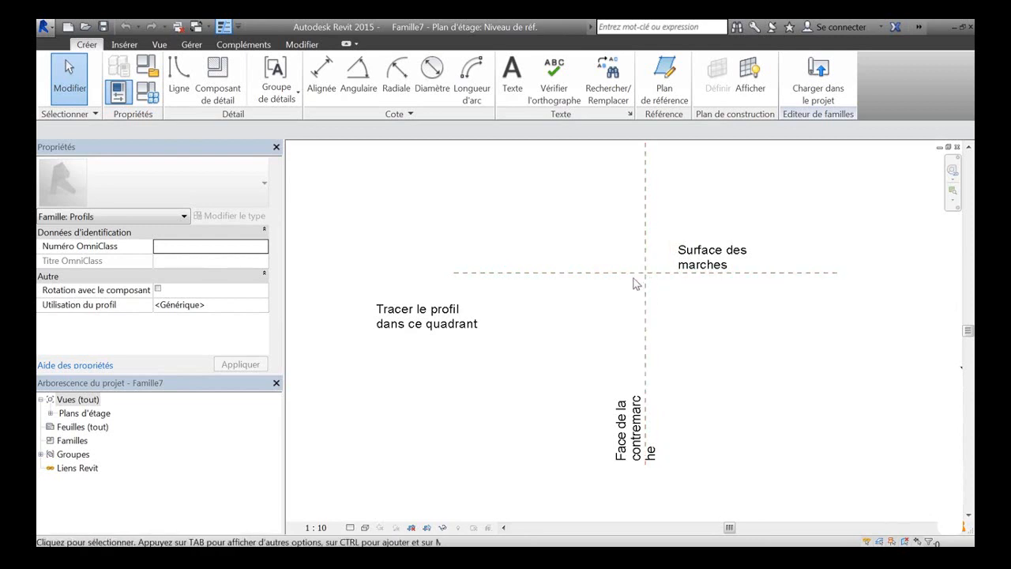
pyautogui.scroll(5, 644, 278)
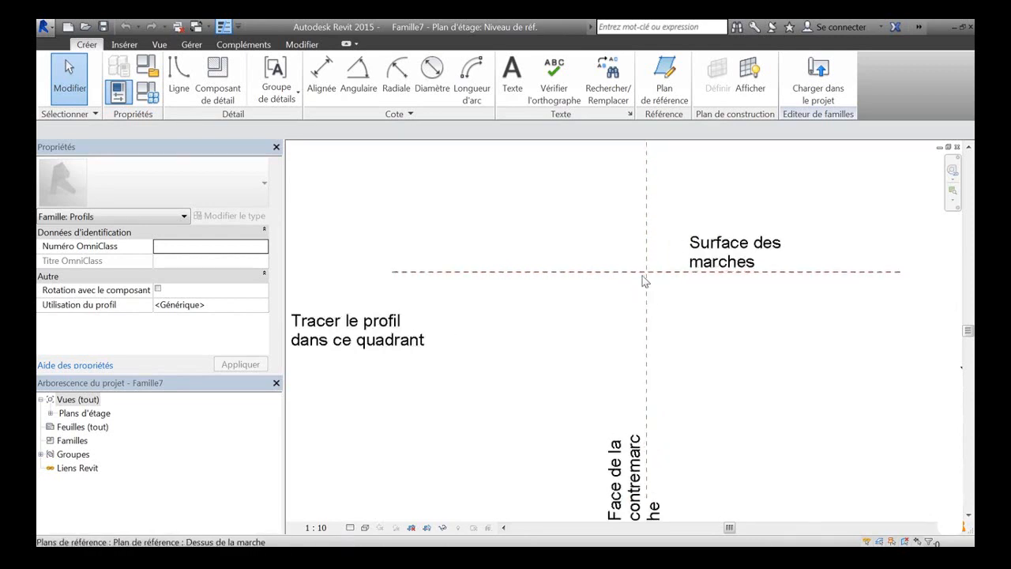
pyautogui.moveTo(494, 182); pyautogui.dragTo(497, 215, button='middle')
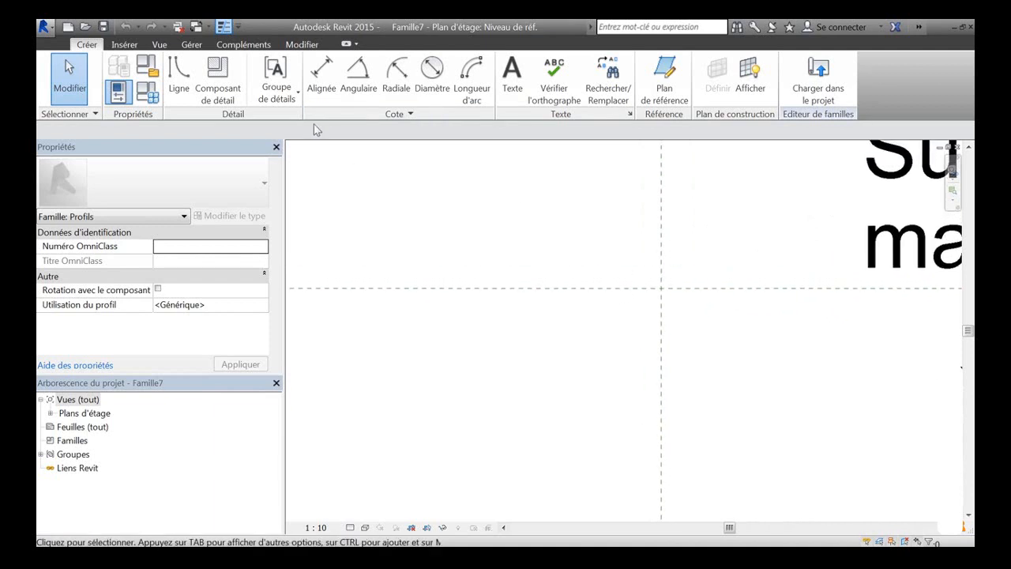
pyautogui.click(178, 75)
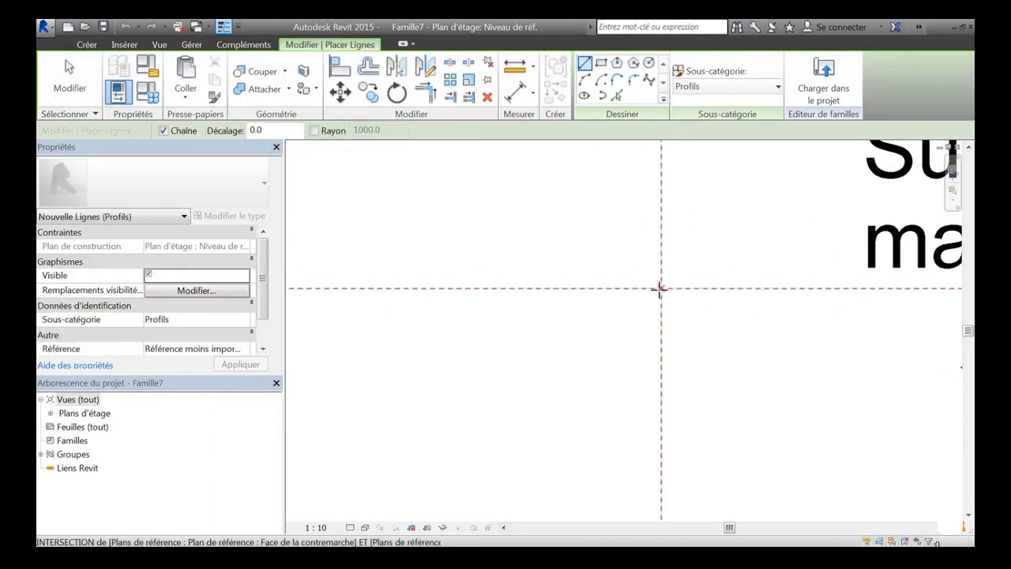
pyautogui.click(661, 288)
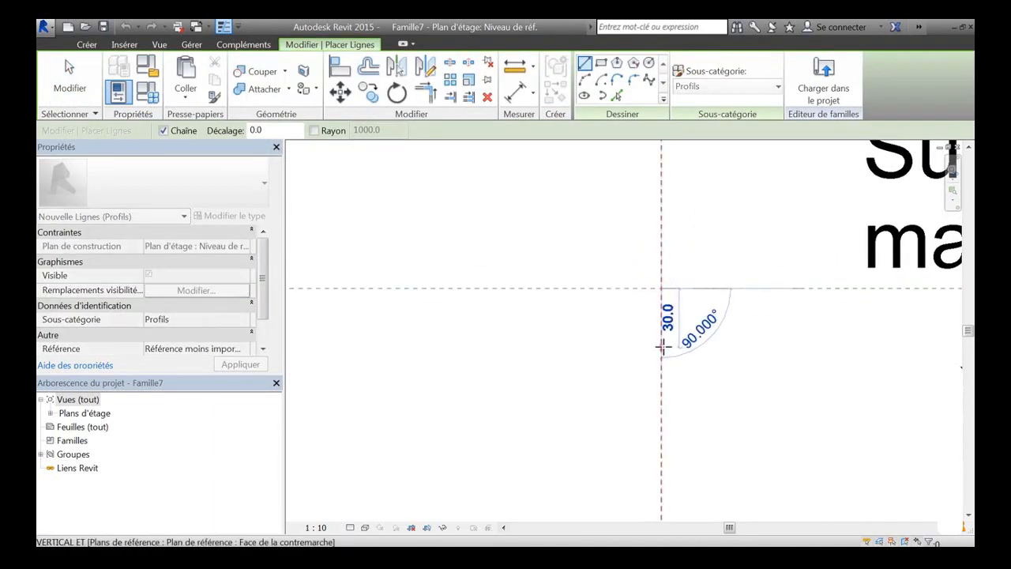
pyautogui.click(662, 345)
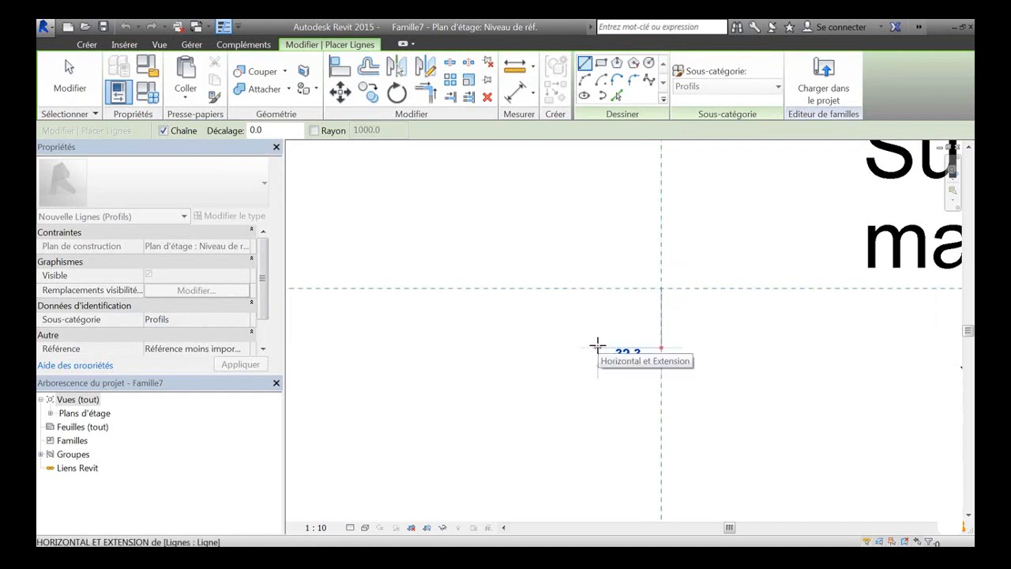
pyautogui.click(600, 345)
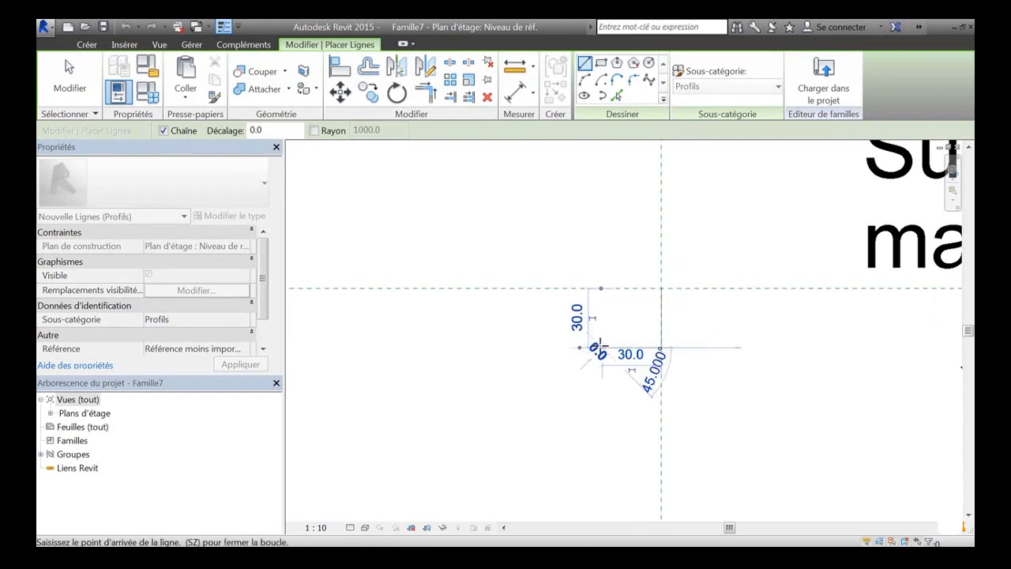
pyautogui.click(601, 289)
pyautogui.click(661, 287)
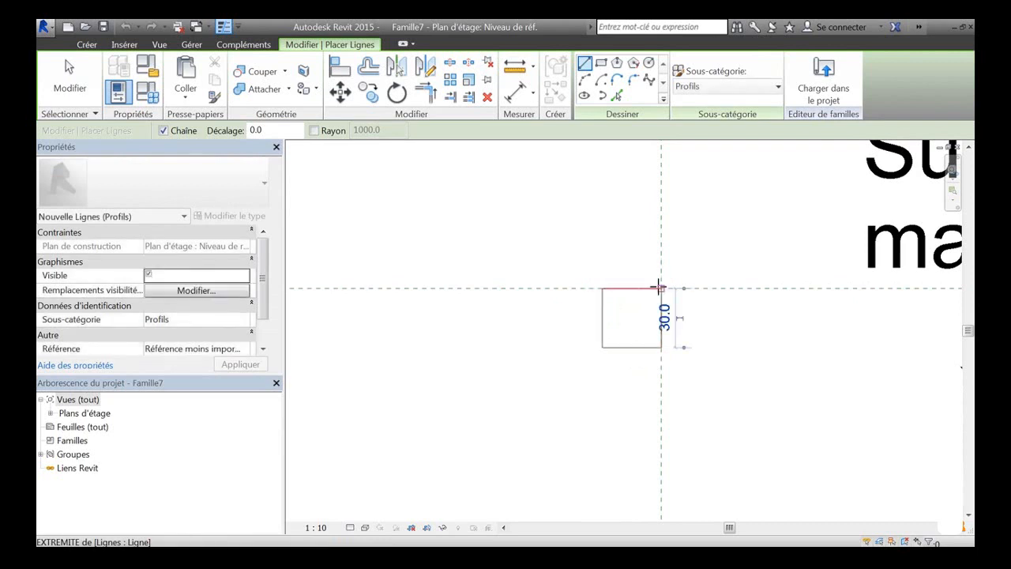
pyautogui.click(660, 287)
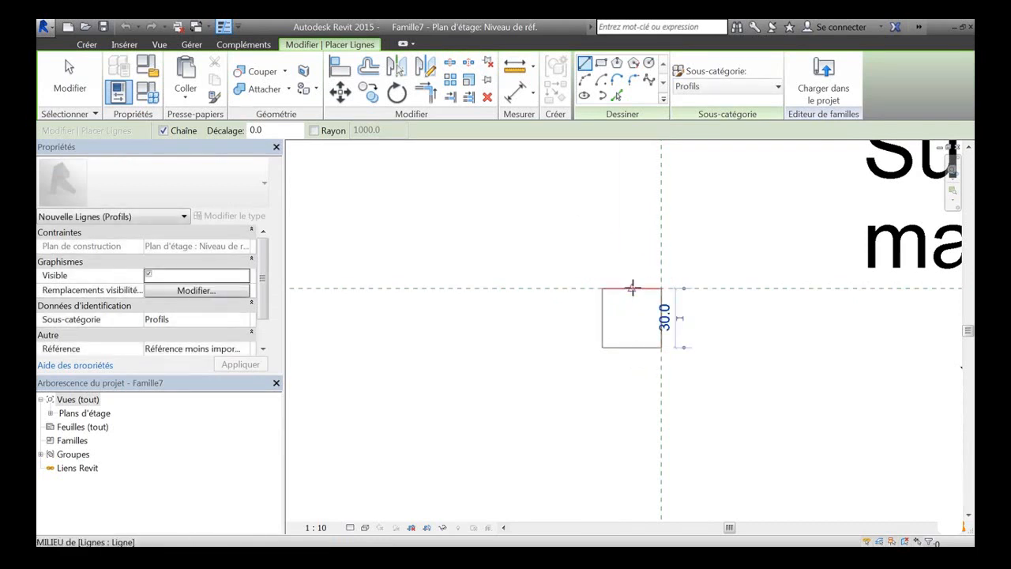
# - Draw a vertical midline across the square and a semicircular arc of radius 15 centred on its midpoint, bulging away from the vertical reference plane
pyautogui.click(632, 287)
pyautogui.click(631, 347)
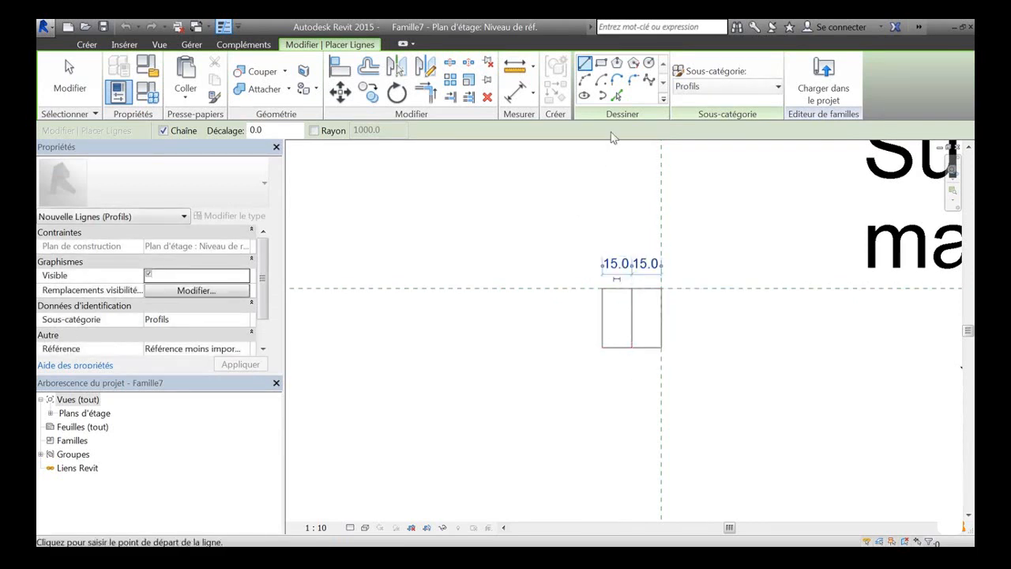
pyautogui.click(601, 80)
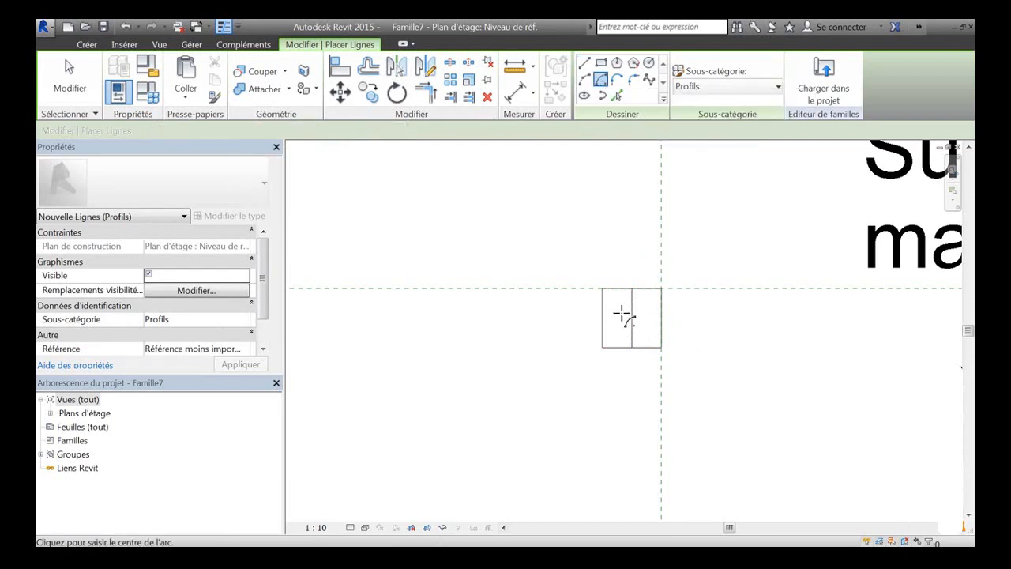
pyautogui.click(632, 317)
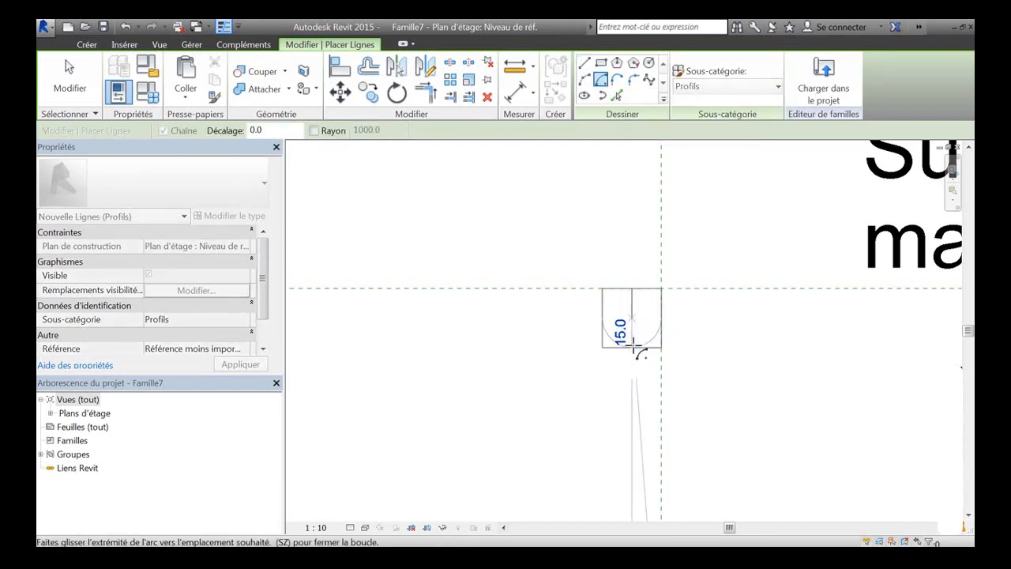
pyautogui.click(632, 347)
pyautogui.click(632, 289)
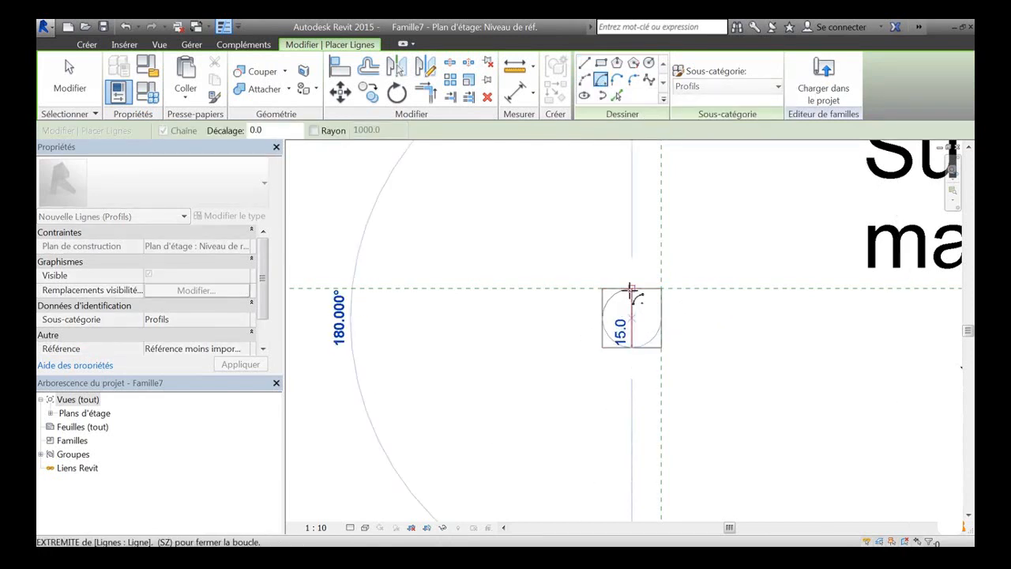
pyautogui.press('Escape')
pyautogui.press('Escape')
# - Trim the square's upper and lower edges so that each ends at the semicircular arc
pyautogui.click(424, 92)
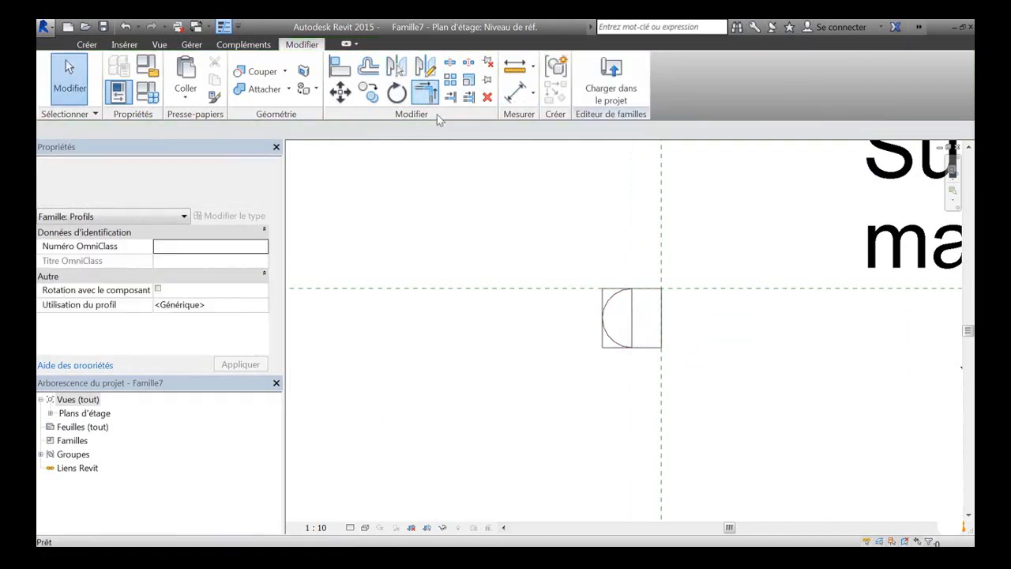
pyautogui.click(642, 290)
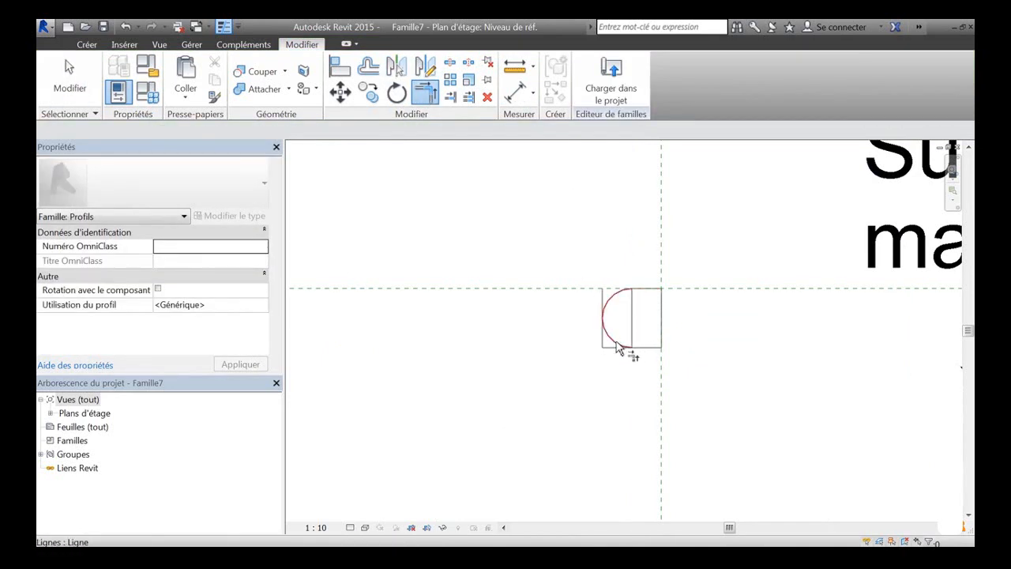
pyautogui.click(615, 341)
pyautogui.click(646, 349)
pyautogui.press('Escape')
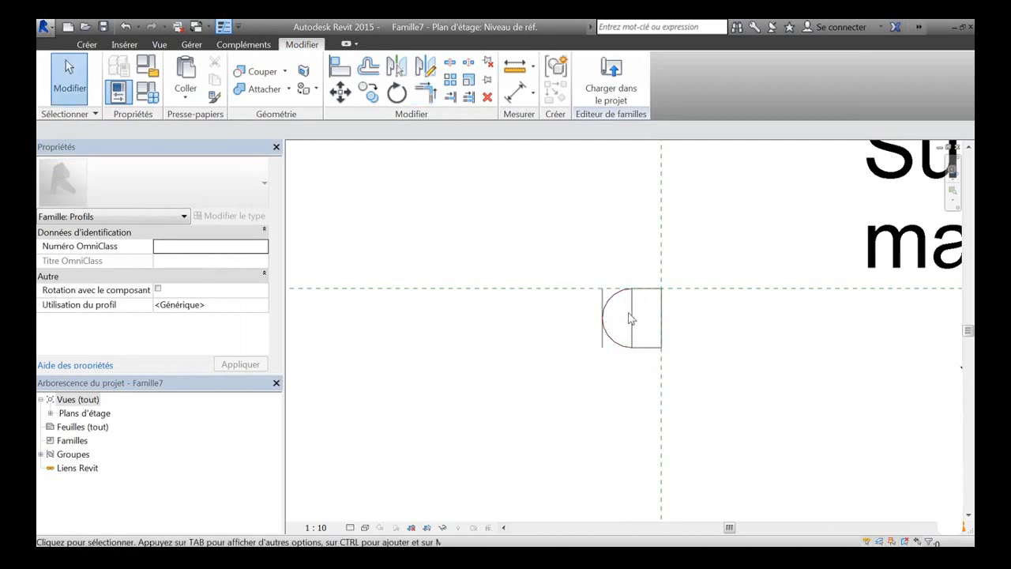
# - Delete the vertical midline and the leftover straight side of the square outside the arc
pyautogui.click(632, 316)
pyautogui.press('Delete')
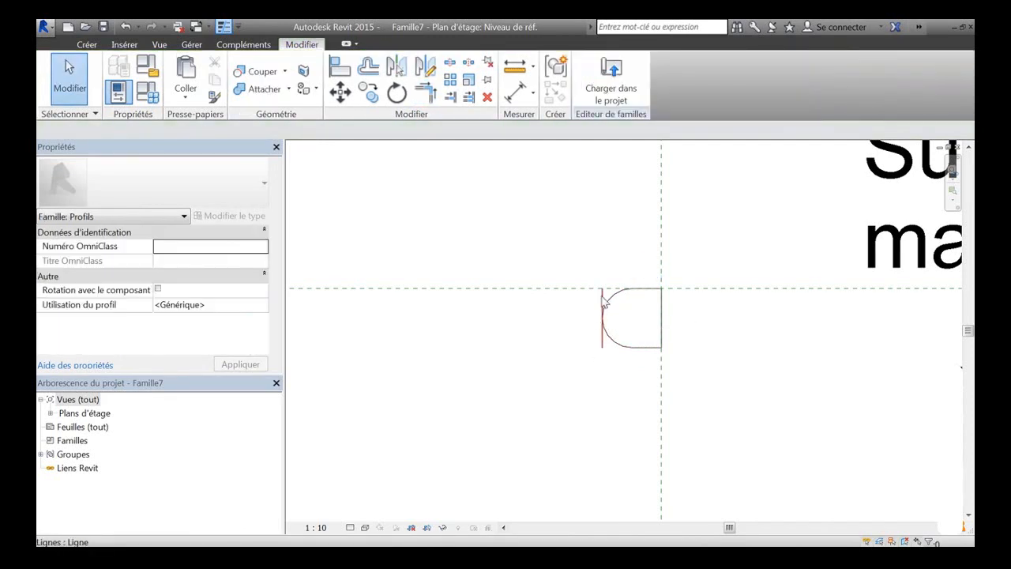
pyautogui.click(601, 304)
pyautogui.press('Delete')
pyautogui.moveTo(629, 332); pyautogui.dragTo(619, 330, button='middle')
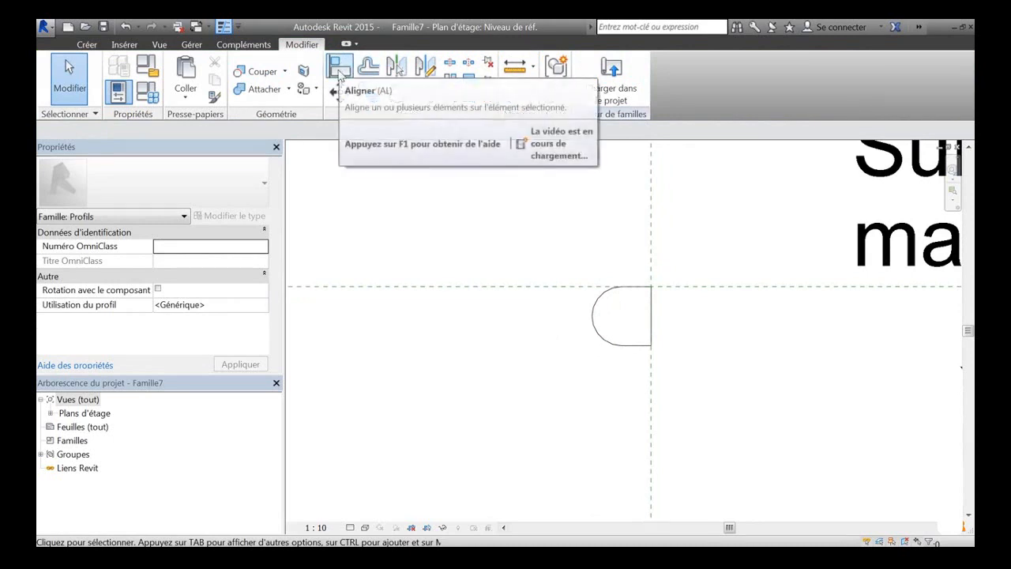
# - Draw the outline of a notch about 3 by 3 below the profile's upper edge, starting where the arc meets that edge
pyautogui.click(86, 45)
pyautogui.click(172, 75)
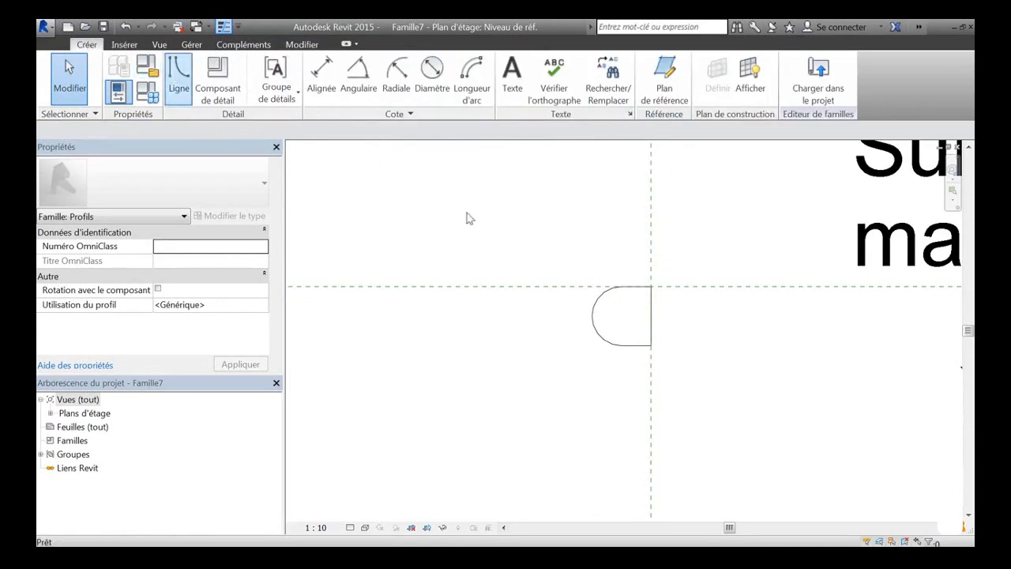
pyautogui.scroll(3, 622, 287)
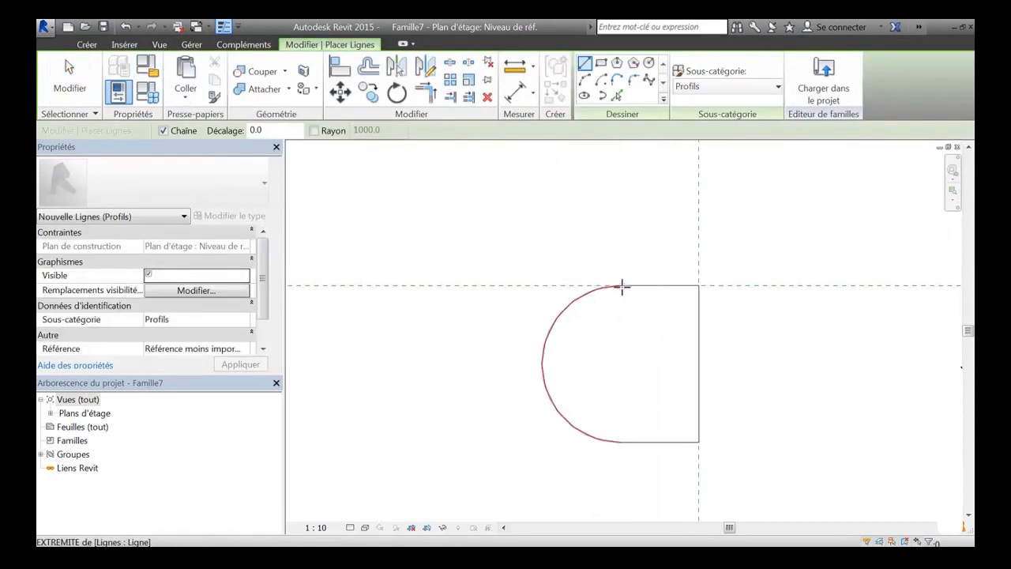
pyautogui.click(620, 287)
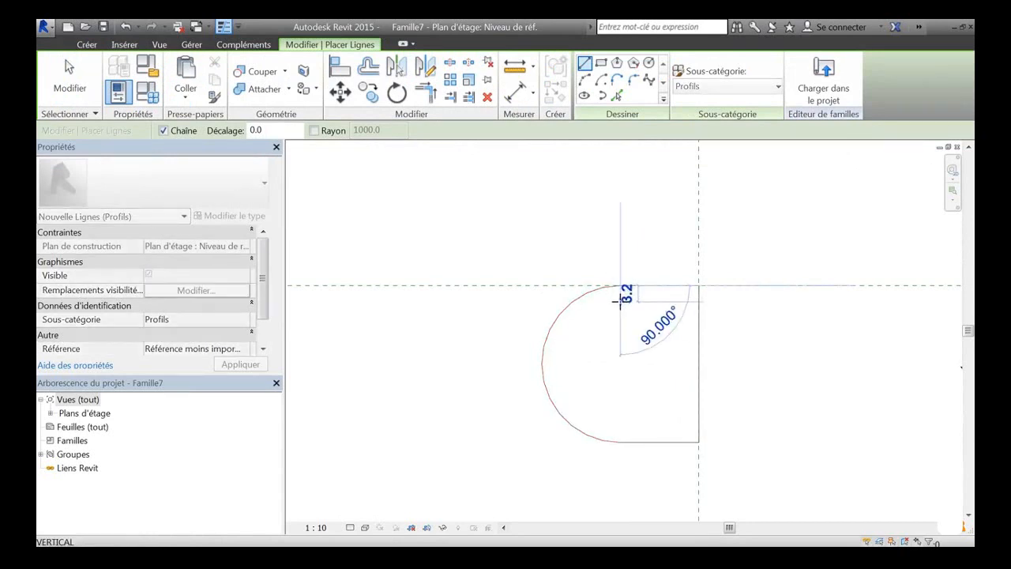
pyautogui.click(621, 299)
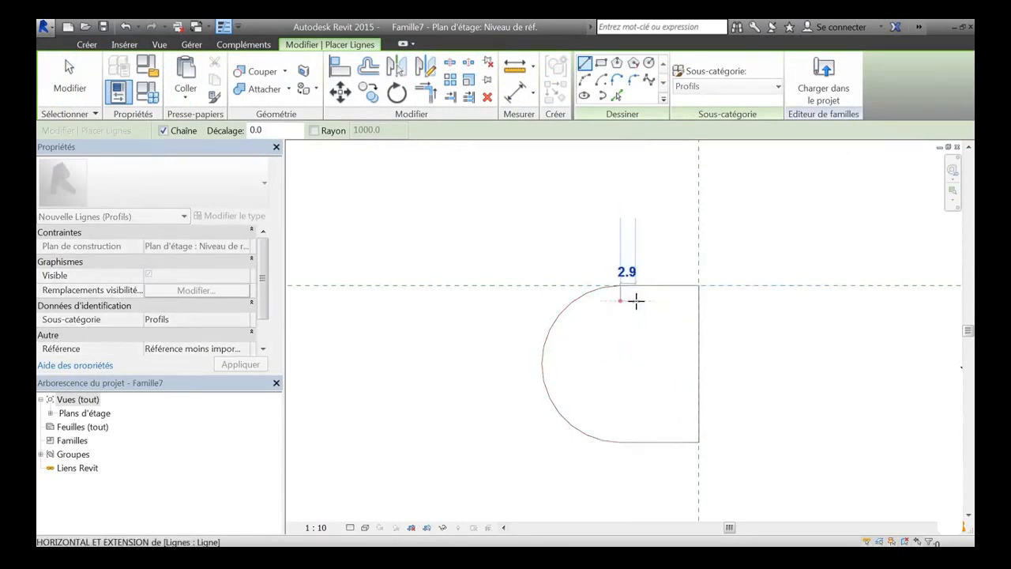
pyautogui.click(636, 300)
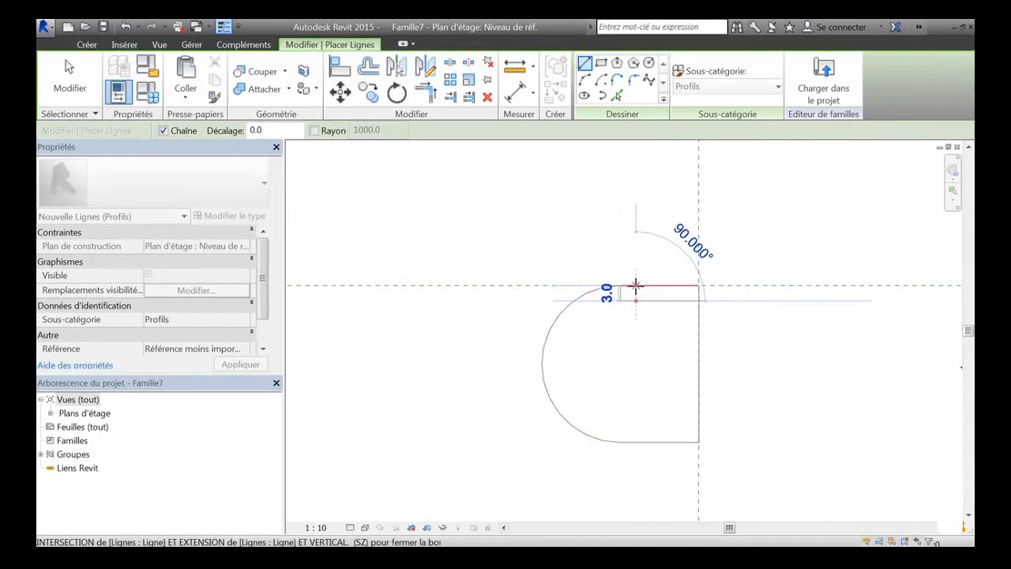
pyautogui.click(636, 286)
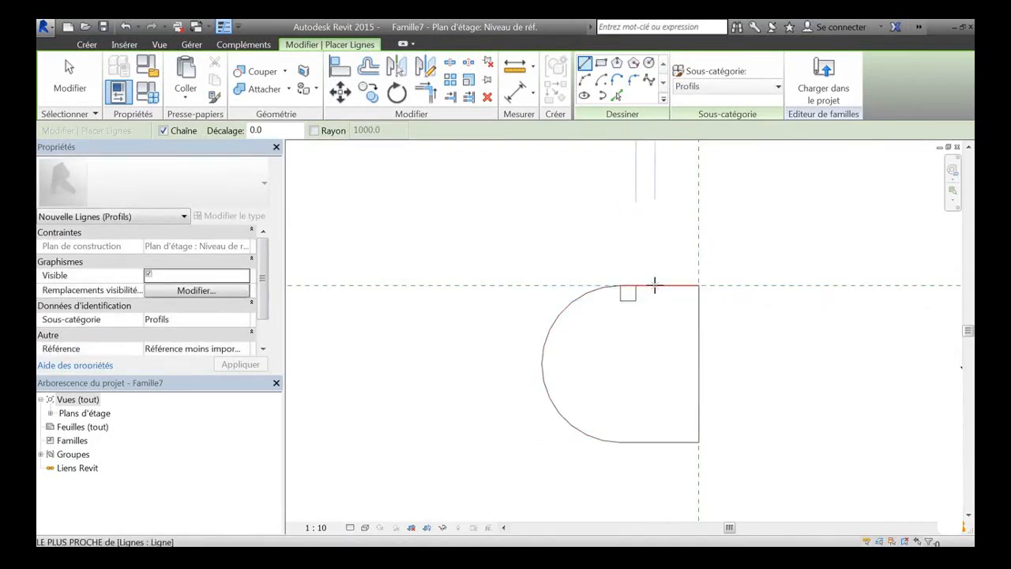
# - Draw a second notch outline, 3 wide, below the upper edge between the first notch and the vertical reference plane
pyautogui.click(654, 286)
pyautogui.click(654, 298)
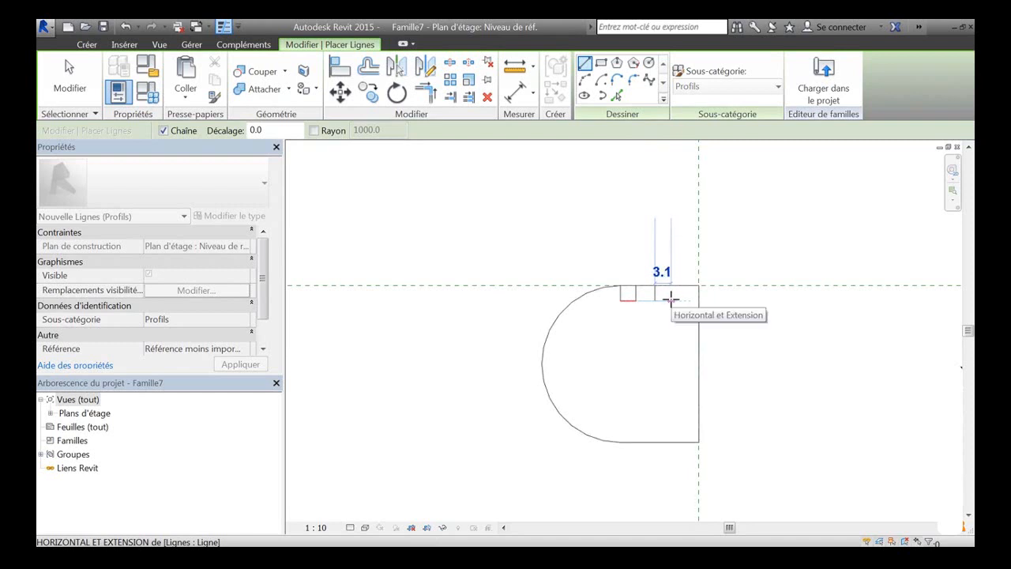
pyautogui.write('3')
pyautogui.press('Return')
pyautogui.click(670, 285)
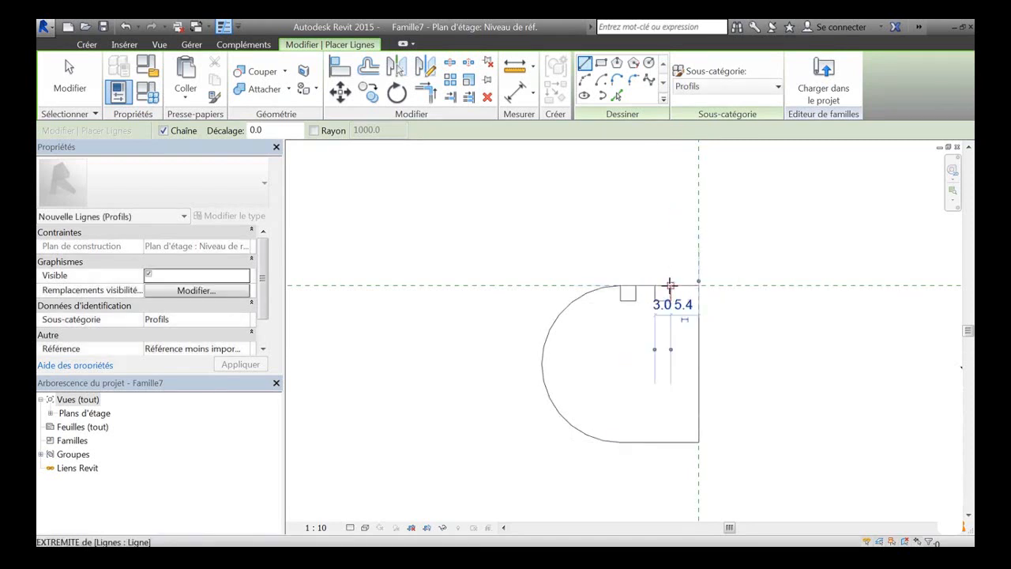
# - Split the upper edge over both notches and remove the segments spanning them so that the profile forms one open-grooved contour
pyautogui.click(449, 62)
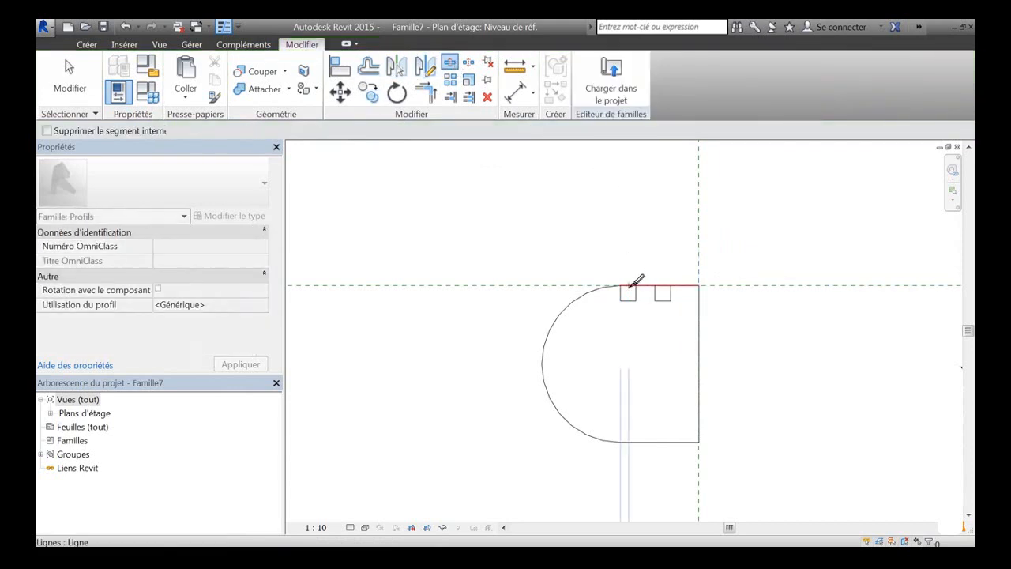
pyautogui.click(629, 286)
pyautogui.click(664, 285)
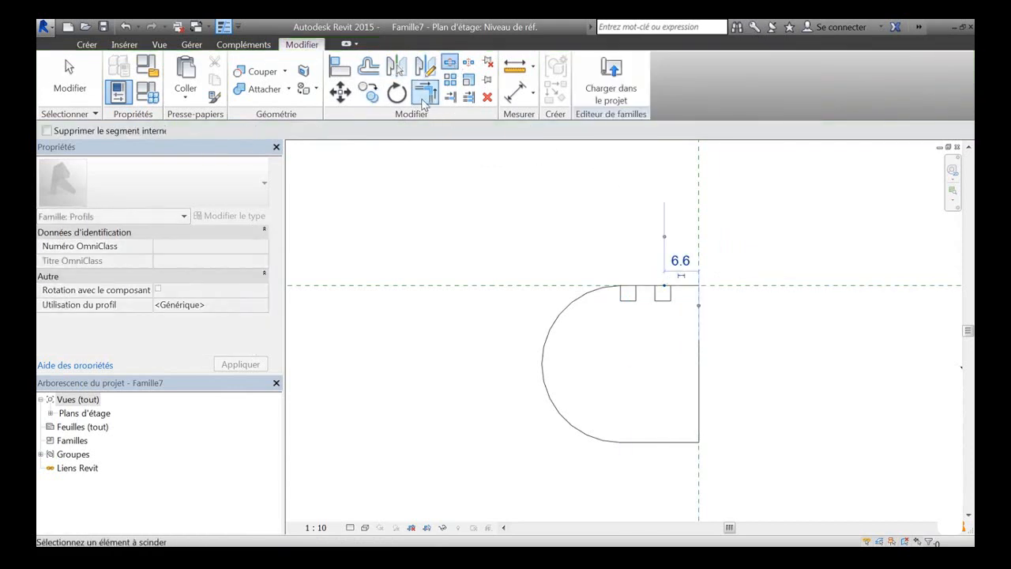
pyautogui.click(425, 95)
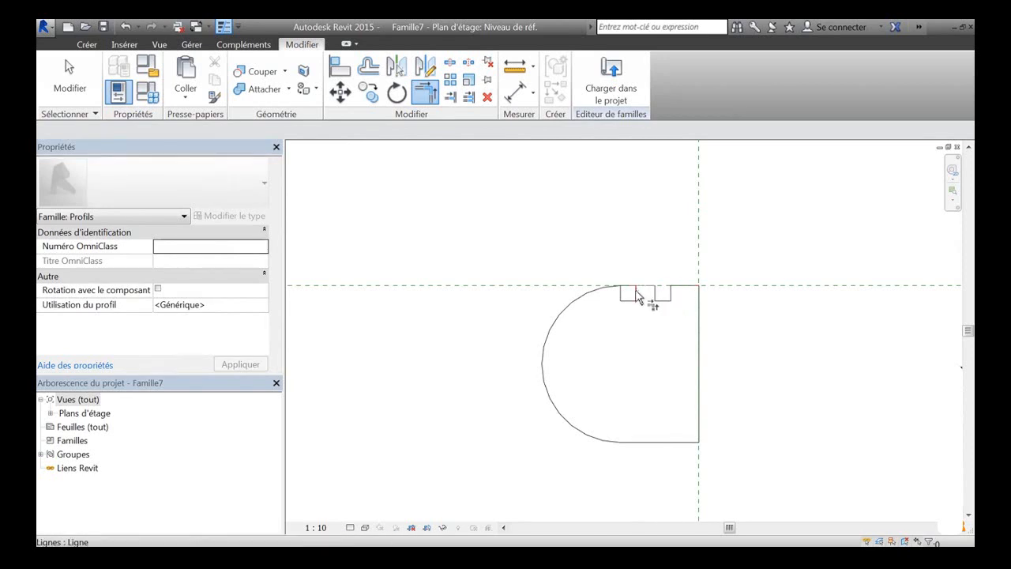
pyautogui.press('Escape')
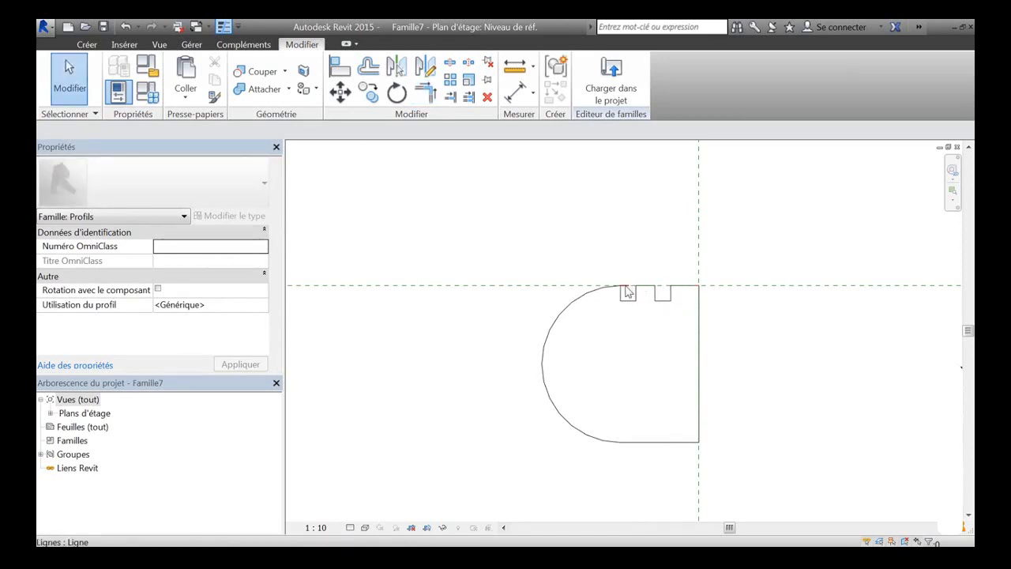
pyautogui.click(626, 288)
pyautogui.click(635, 260)
# - Save the family as Profil nez de marche in the Data Elephorm folder
pyautogui.scroll(-3, 635, 259)
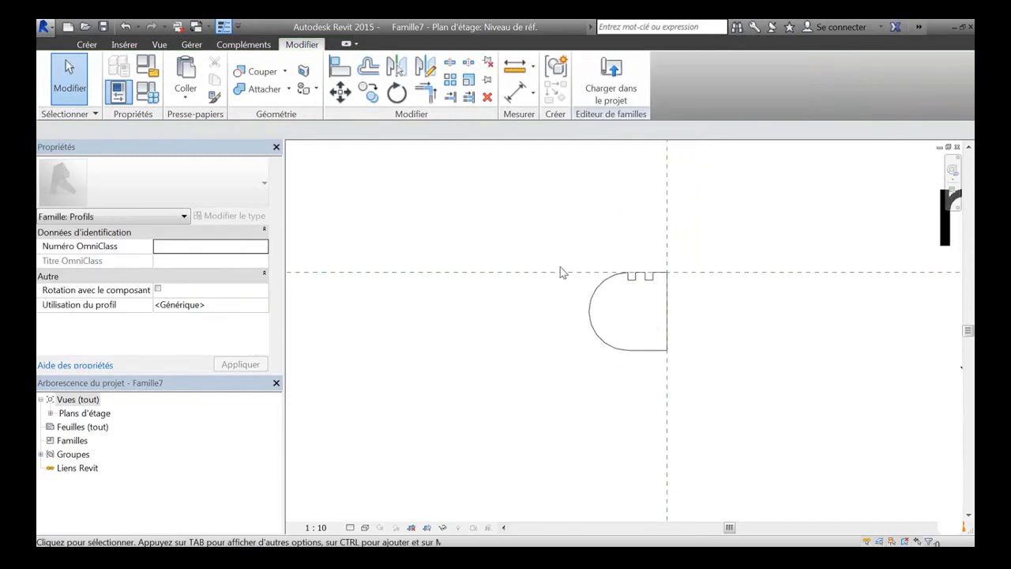
pyautogui.scroll(-2, 563, 272)
pyautogui.scroll(-1, 587, 343)
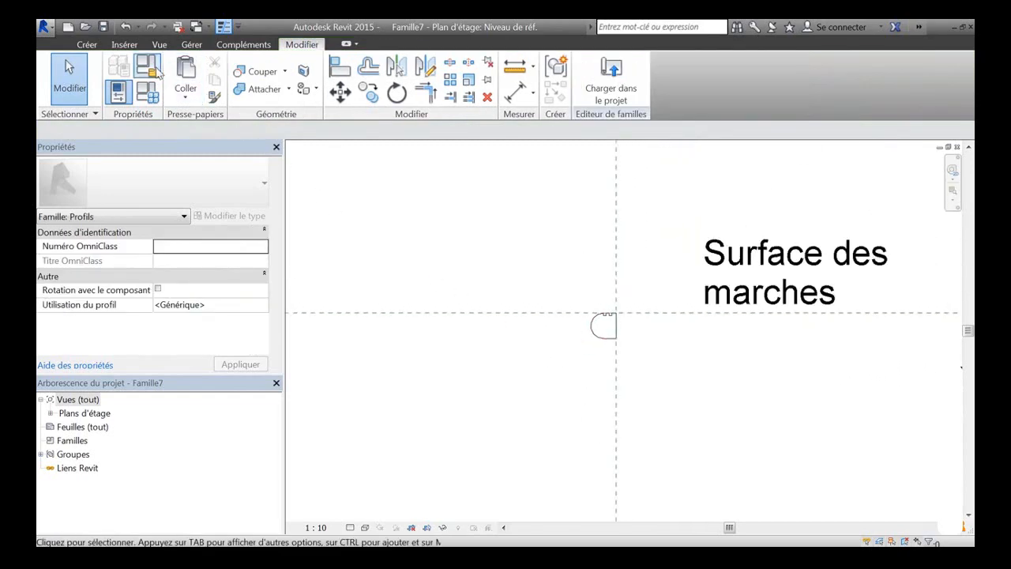
pyautogui.click(102, 27)
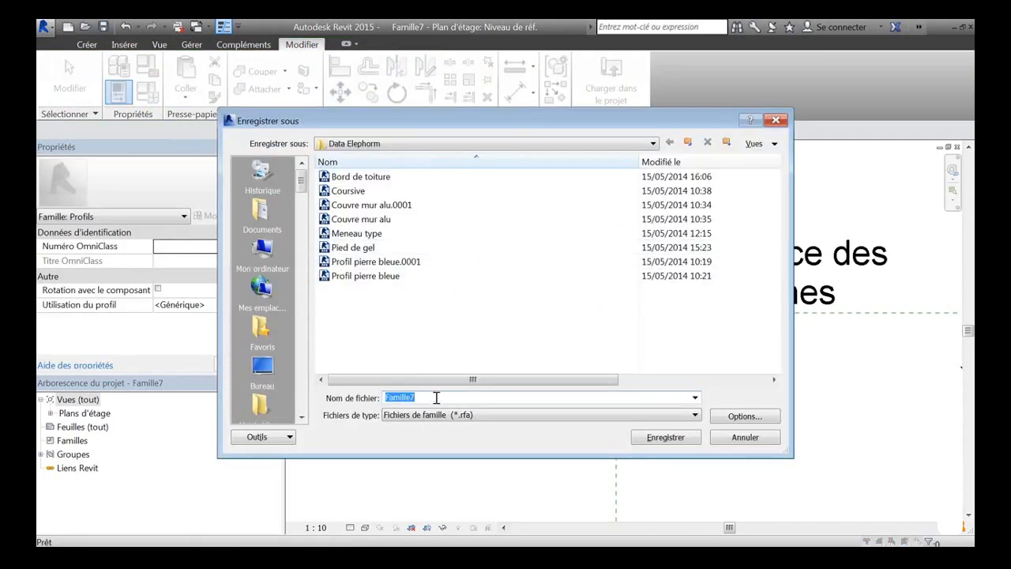
pyautogui.write('Profil nez de marche')
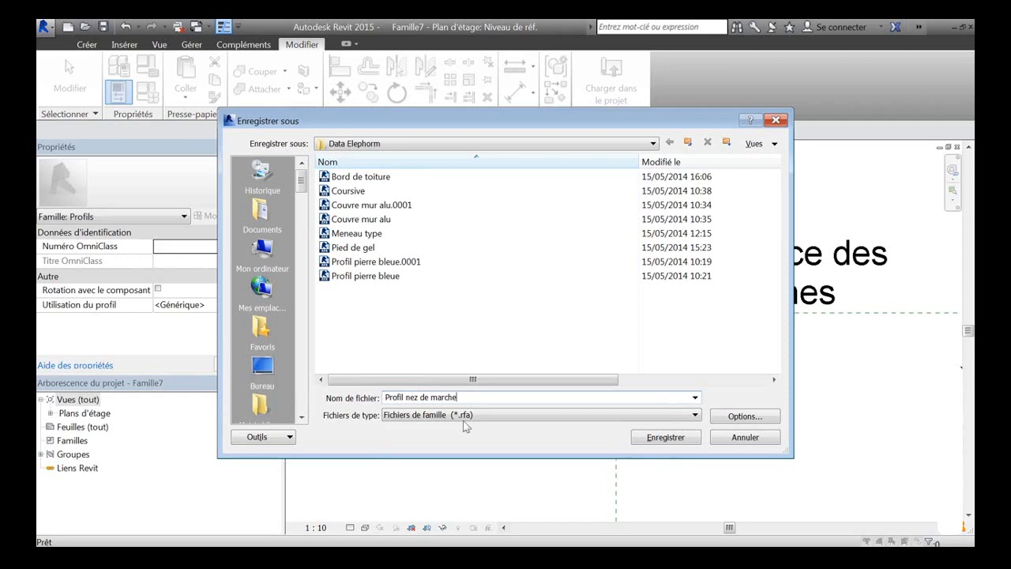
pyautogui.click(666, 438)
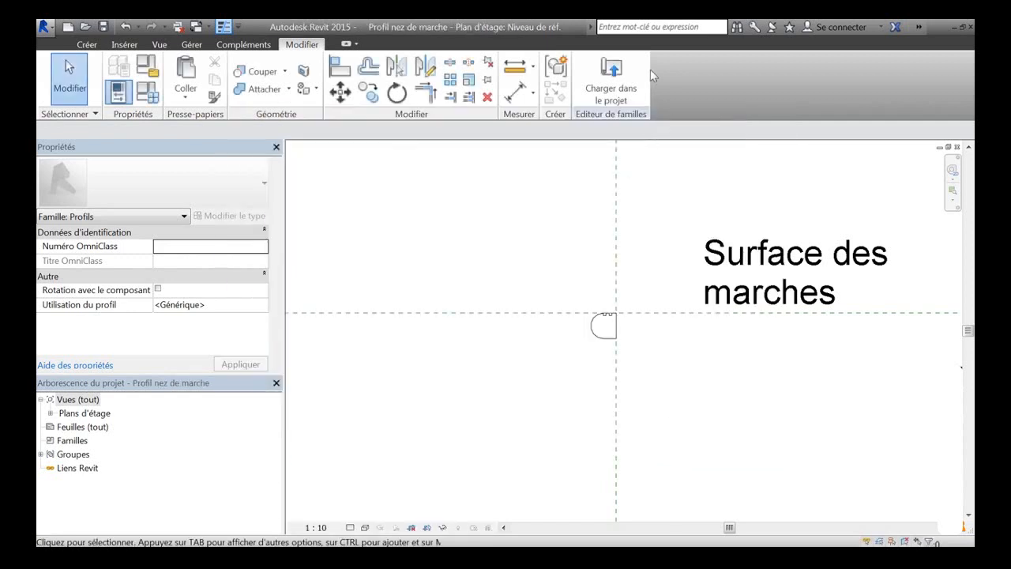
# - Load the nosing profile family into Projet1 and open the section view Coupe 1 at the stair treads
pyautogui.click(606, 82)
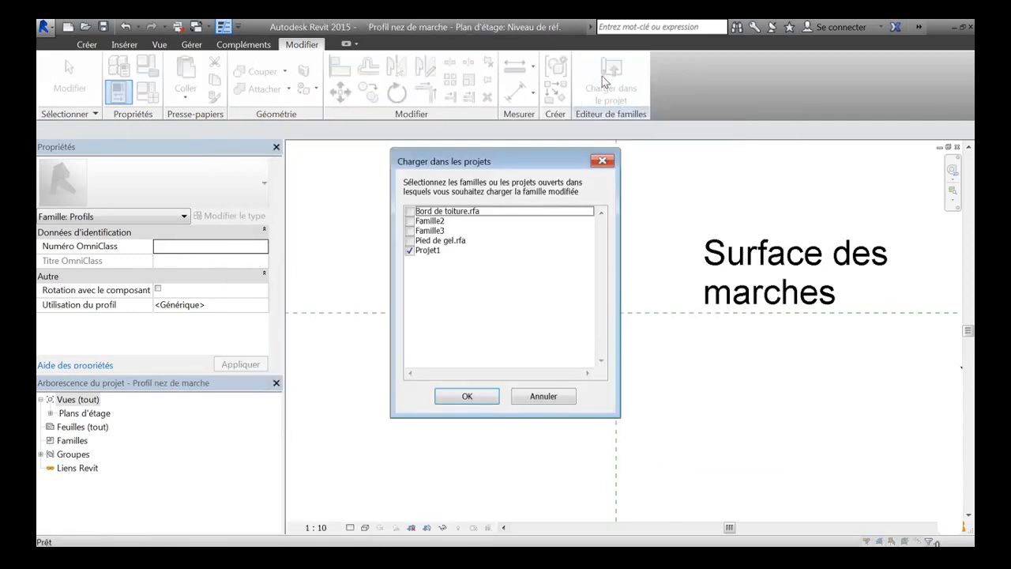
pyautogui.click(495, 404)
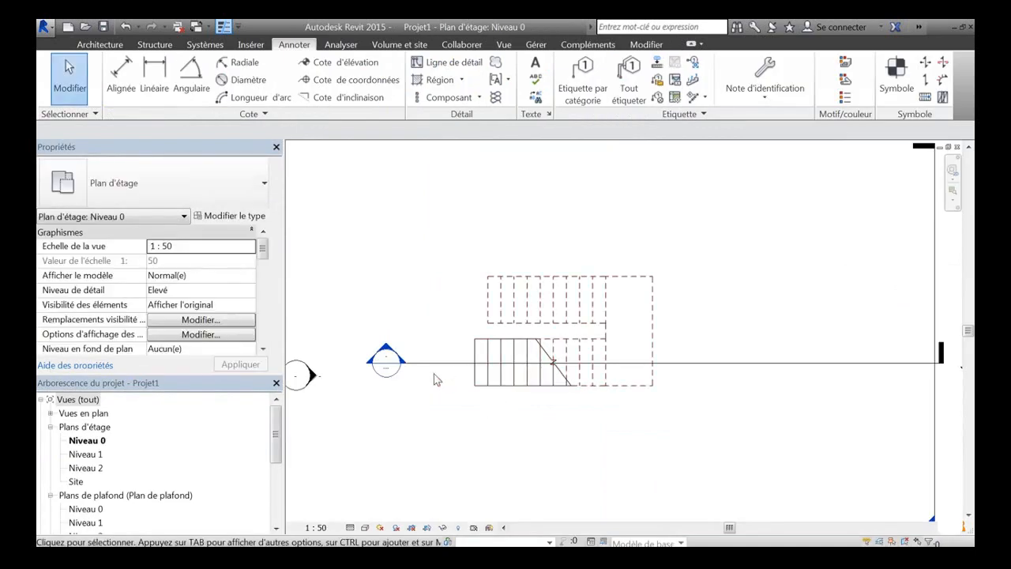
pyautogui.doubleClick(387, 356)
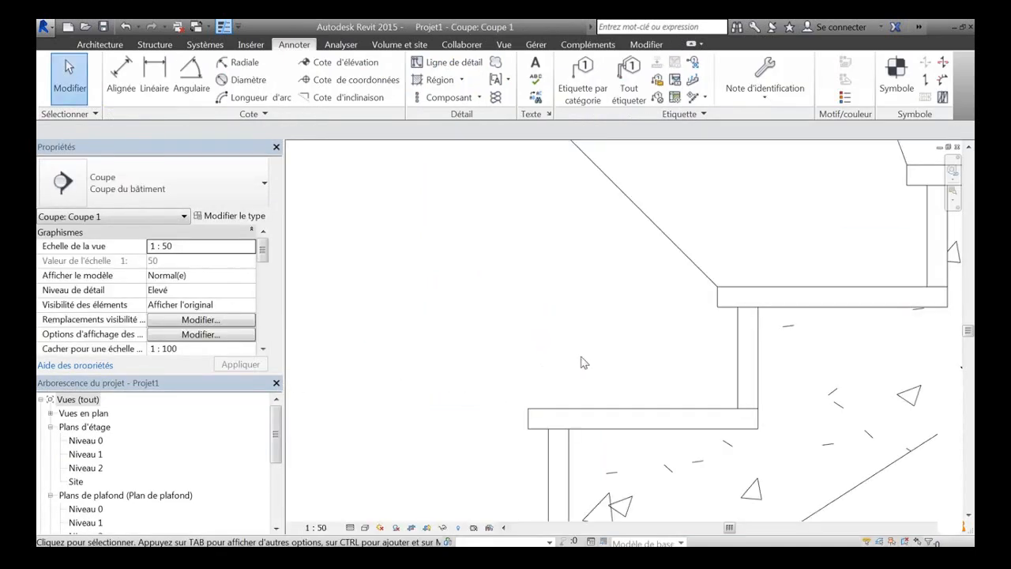
pyautogui.scroll(1, 667, 346)
pyautogui.moveTo(667, 345); pyautogui.dragTo(702, 338, button='middle')
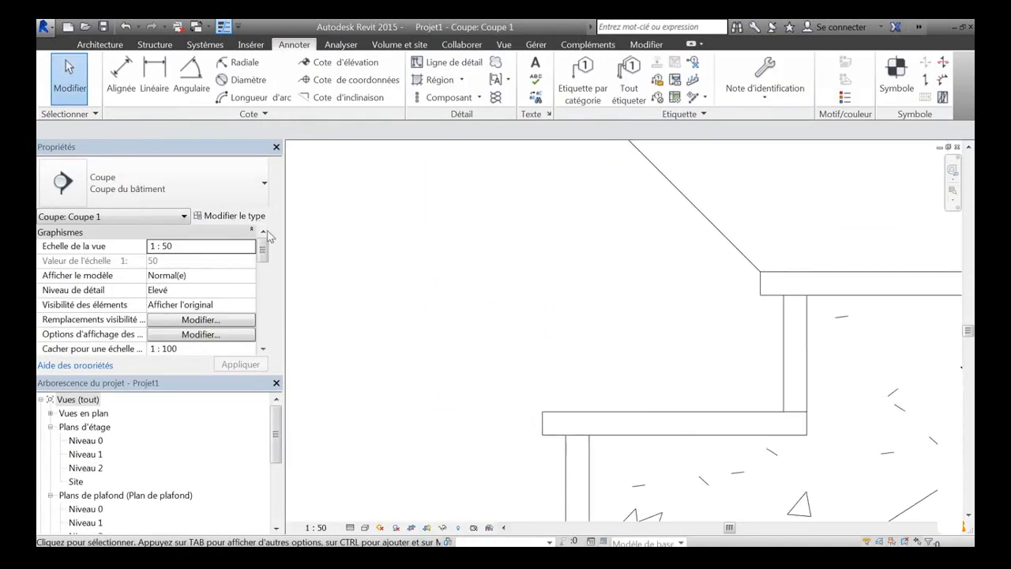
# - Set the nosing profile of the Escalier monobloc stair type to Profil nez de marche
pyautogui.click(632, 419)
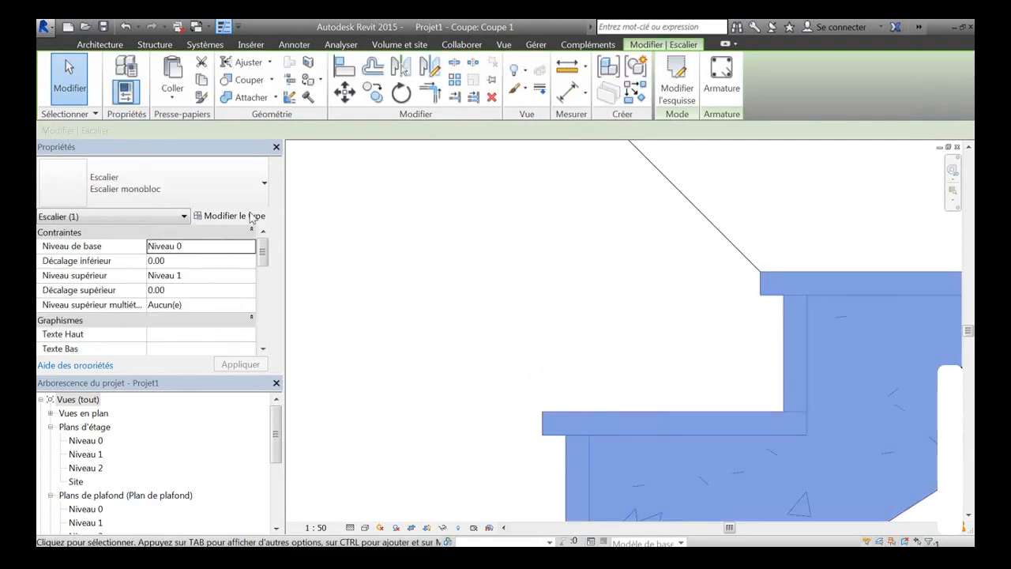
pyautogui.click(233, 215)
pyautogui.moveTo(442, 231); pyautogui.dragTo(444, 299)
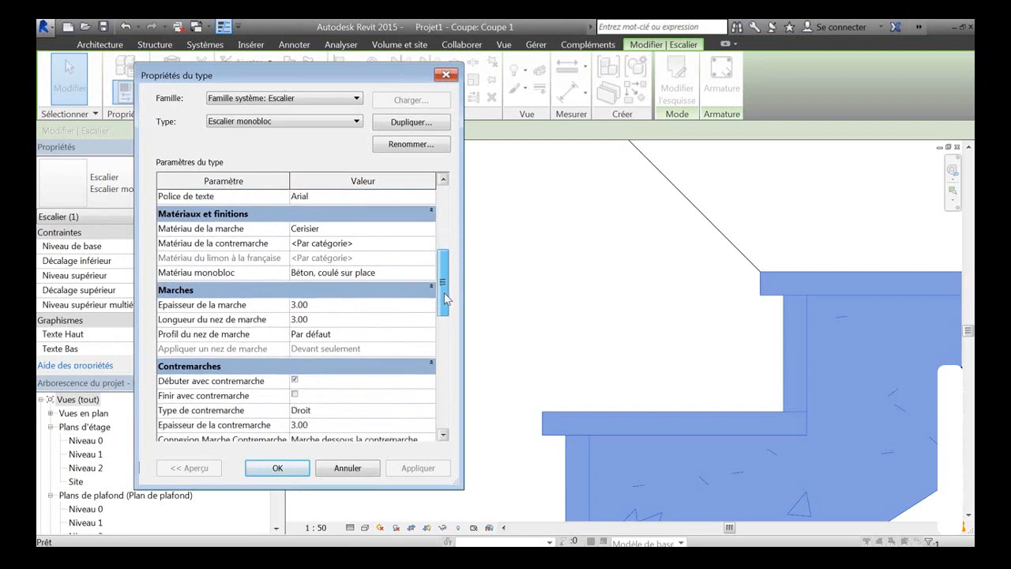
pyautogui.click(432, 335)
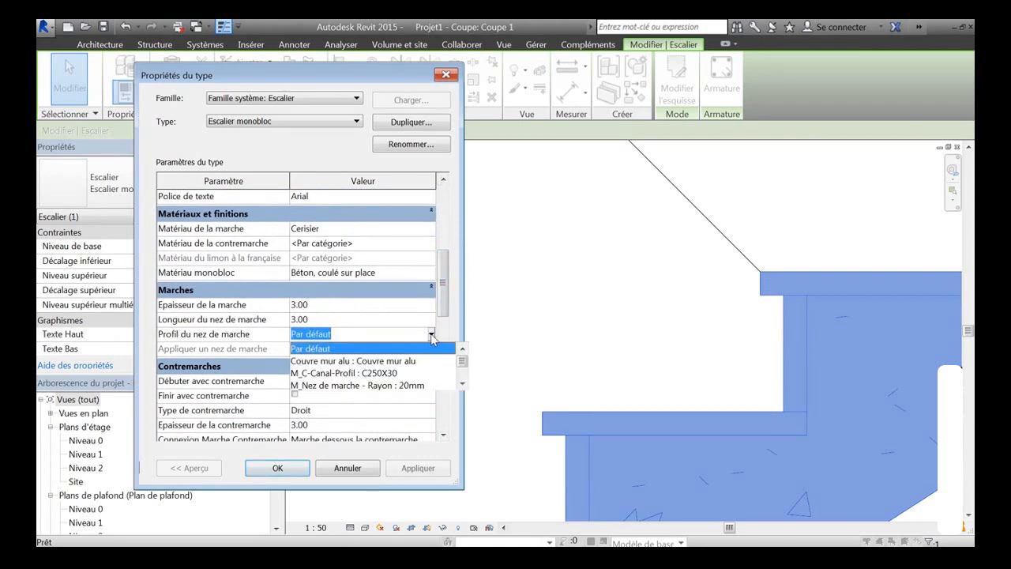
pyautogui.click(462, 385)
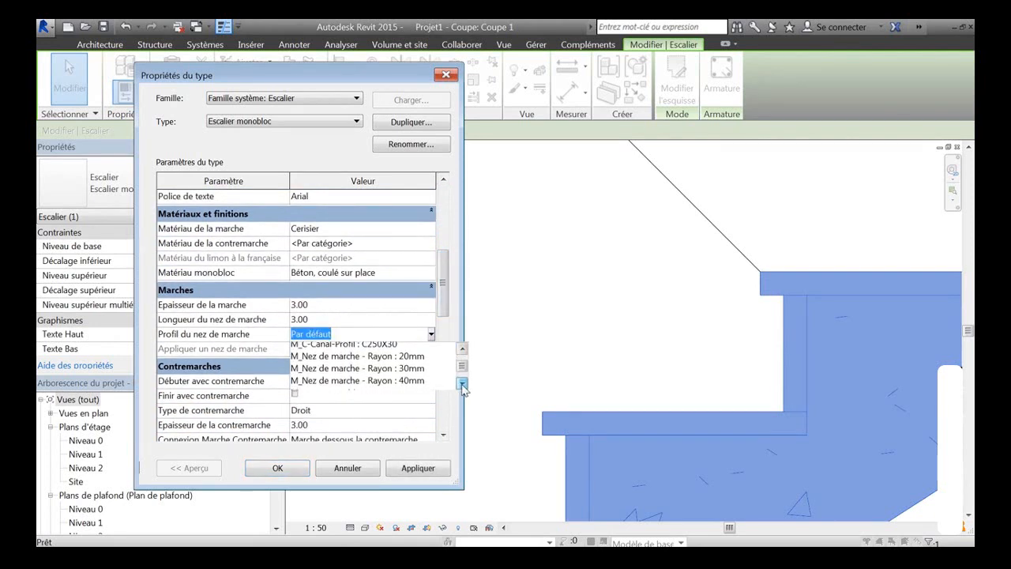
pyautogui.click(462, 385)
pyautogui.click(371, 385)
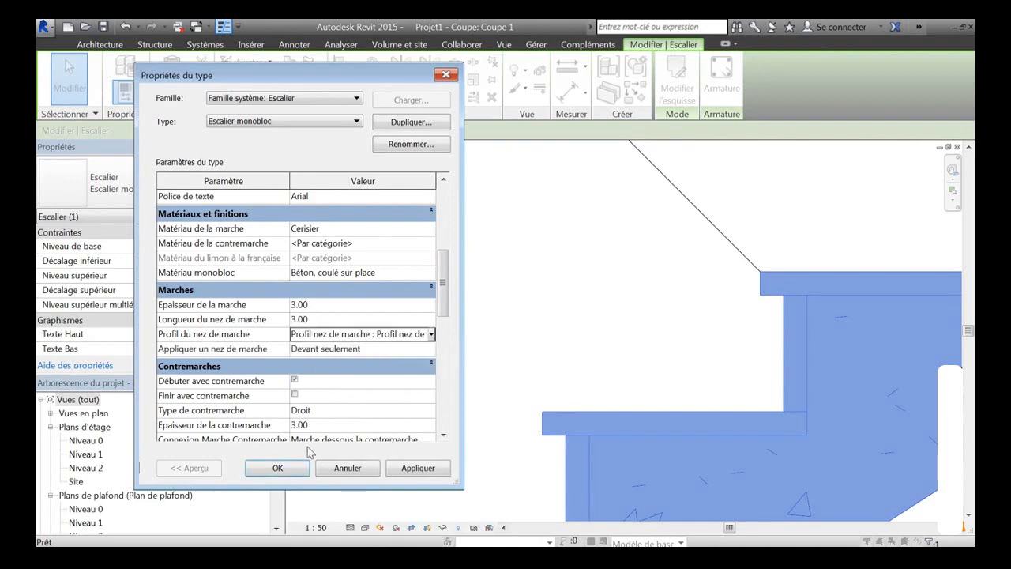
pyautogui.click(277, 468)
pyautogui.click(645, 341)
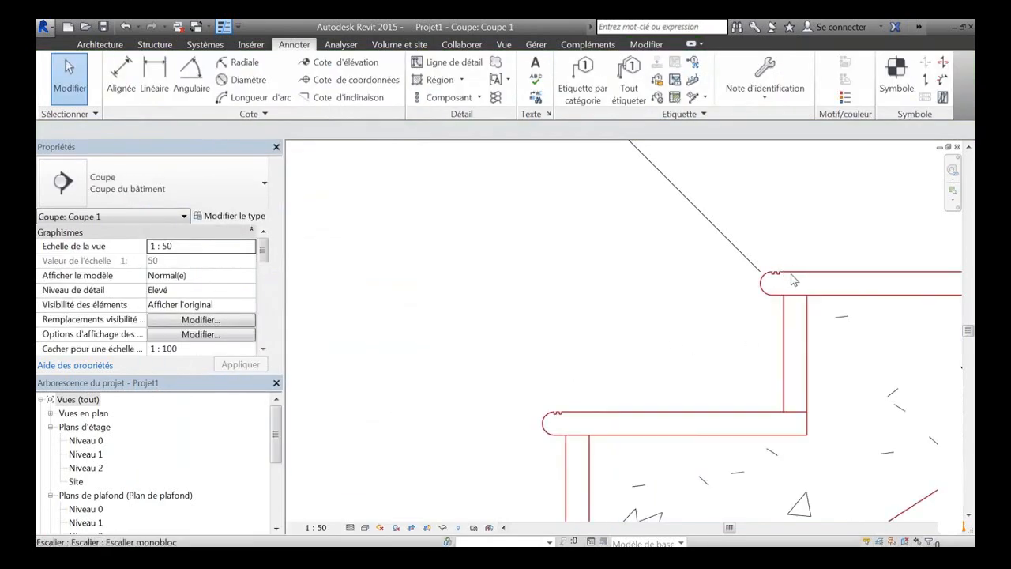
pyautogui.scroll(3, 793, 281)
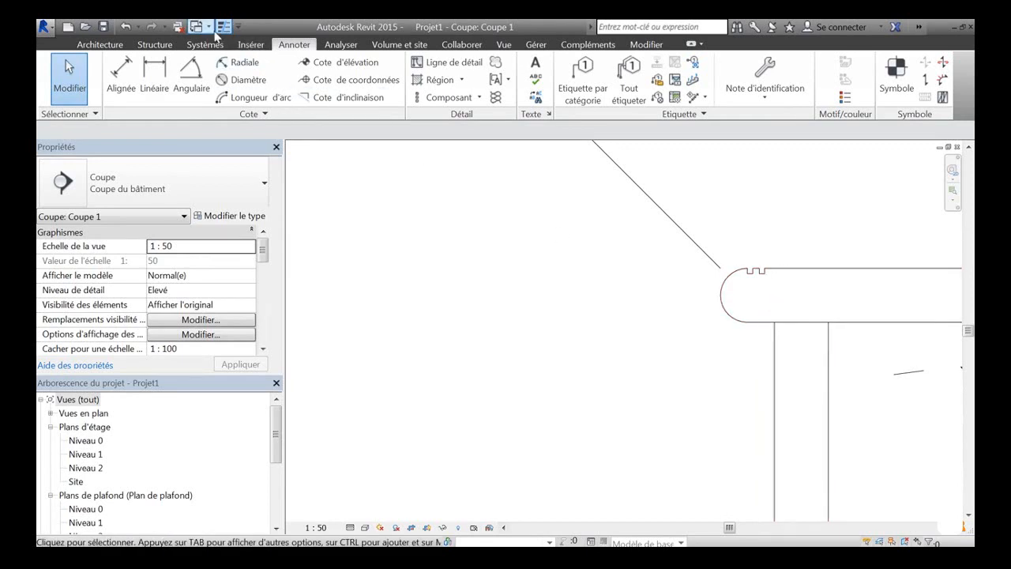
# - Open the default 3D view and examine the nosing along the front edges of the lower treads
pyautogui.press('v')
pyautogui.press('d')
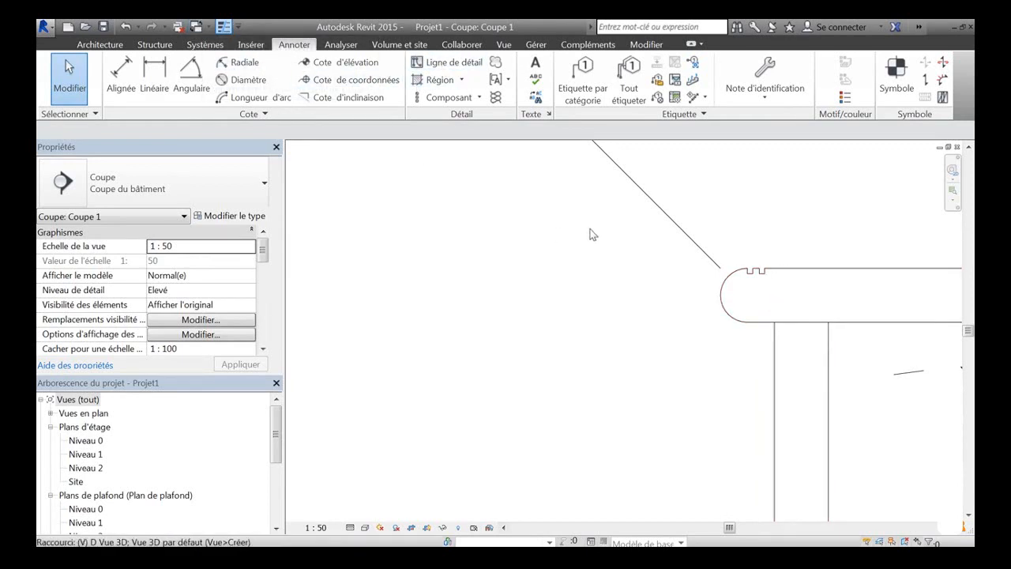
pyautogui.scroll(4, 559, 382)
pyautogui.scroll(-5, 559, 380)
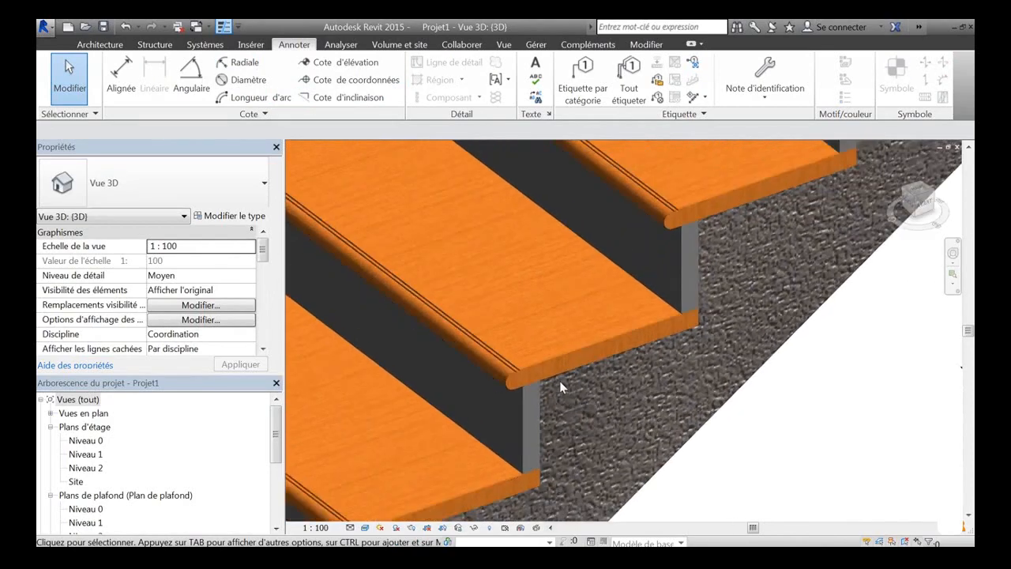
pyautogui.scroll(2, 563, 375)
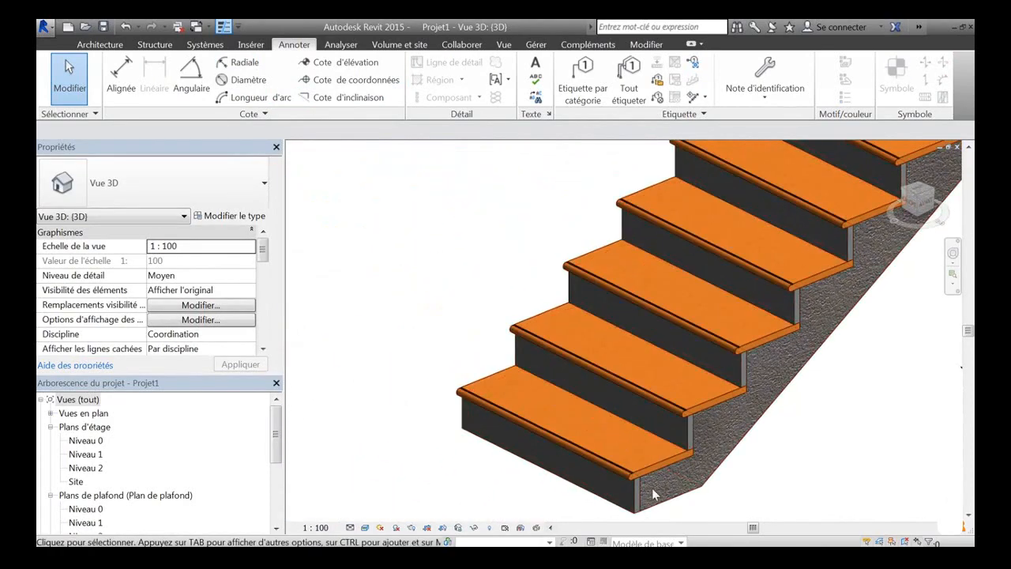
pyautogui.scroll(5, 649, 496)
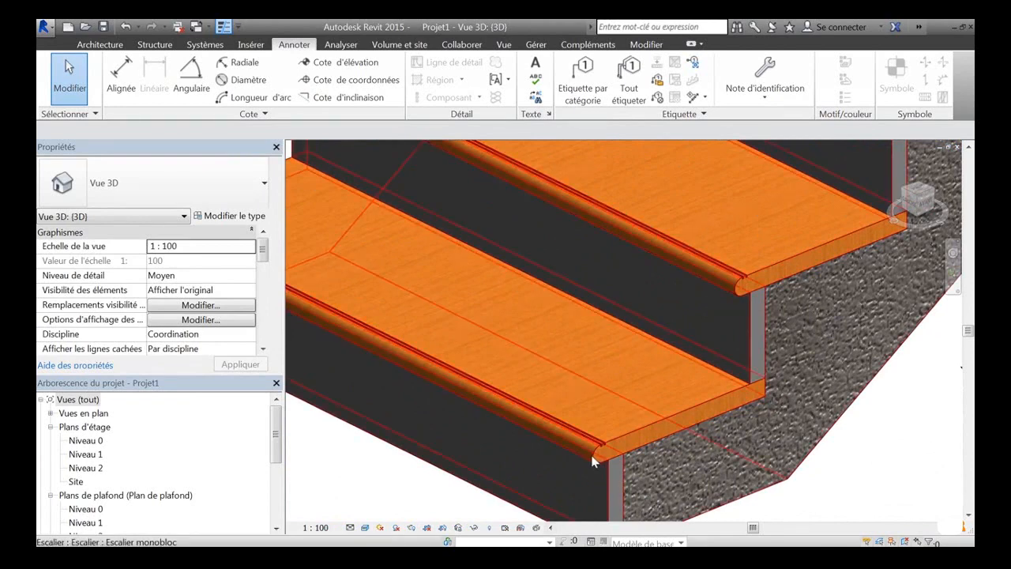
# - Set the Escalier monobloc stair type to apply its nosing to Devant, Gauche et Droite
pyautogui.click(332, 322)
pyautogui.click(222, 220)
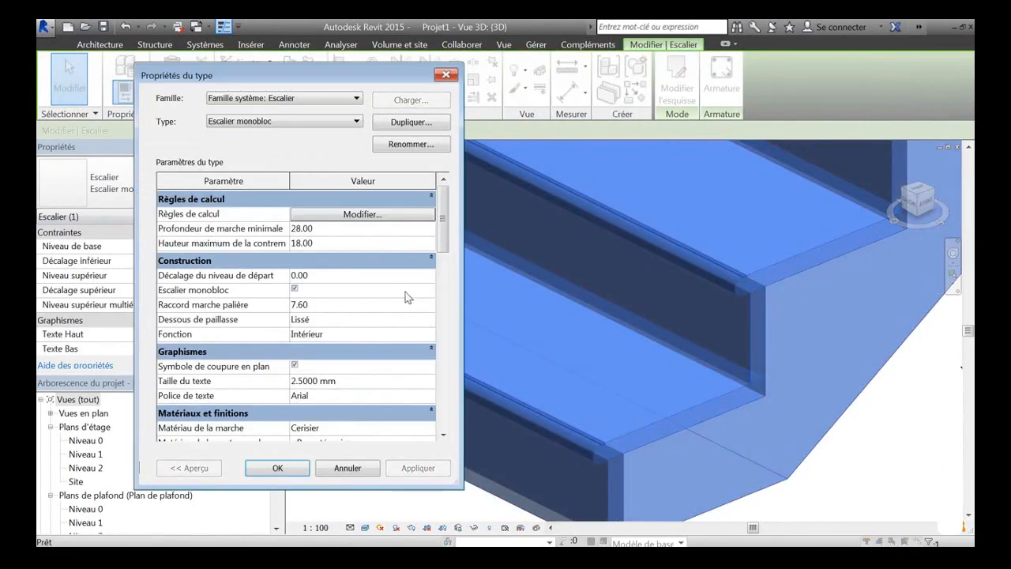
pyautogui.moveTo(443, 237); pyautogui.dragTo(429, 306)
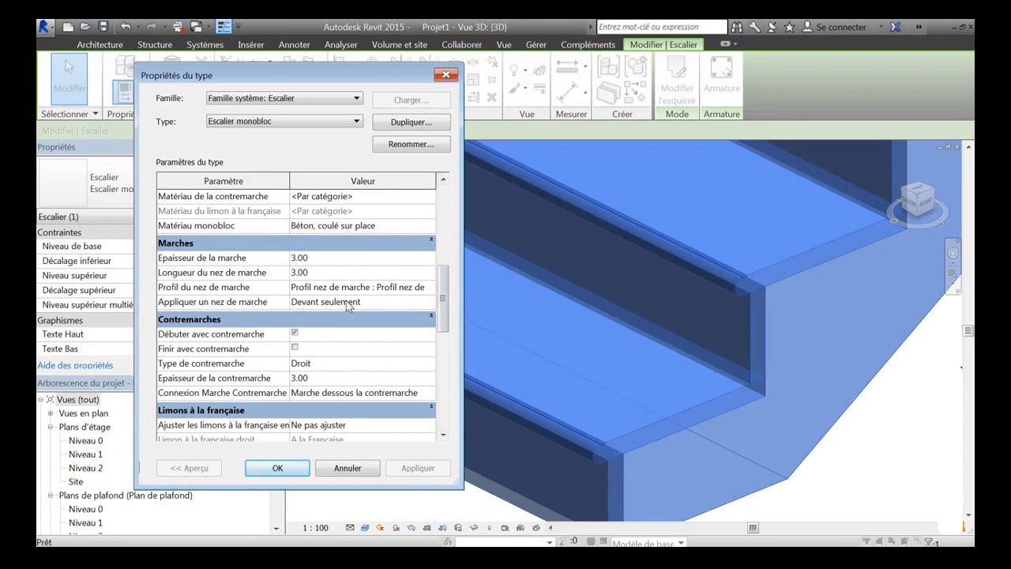
pyautogui.click(434, 307)
pyautogui.click(431, 301)
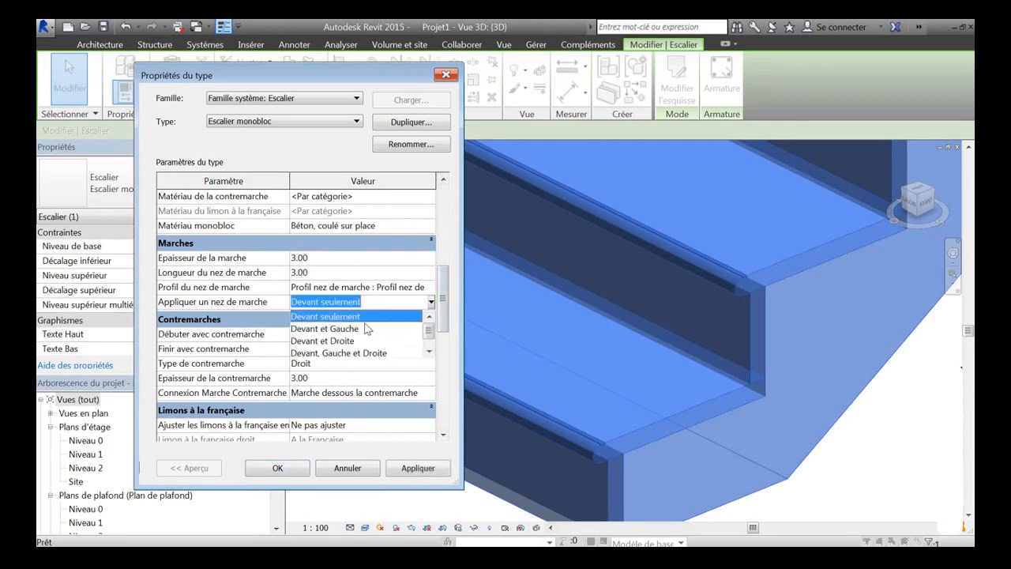
pyautogui.click(337, 354)
pyautogui.click(278, 469)
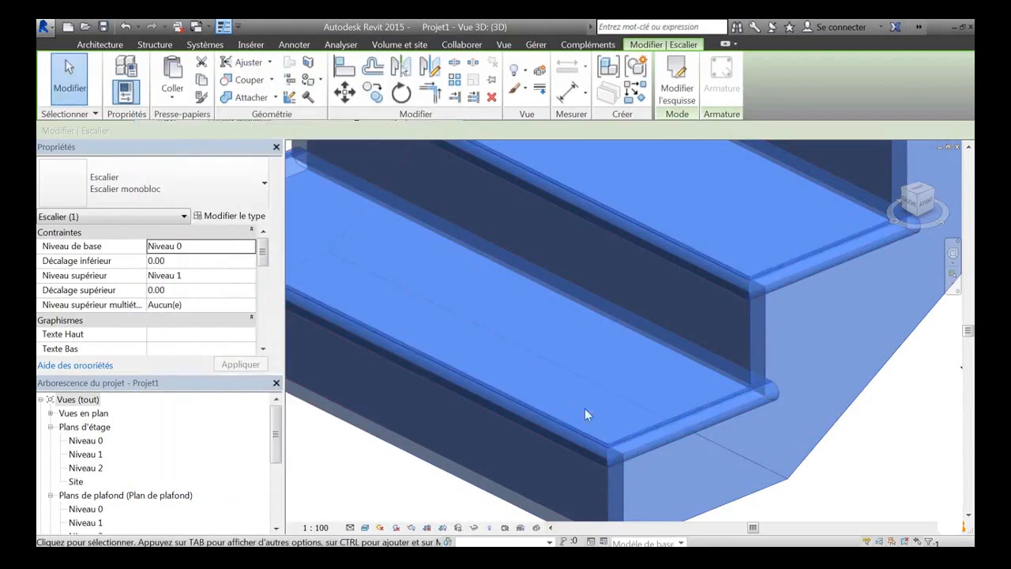
pyautogui.click(922, 464)
pyautogui.scroll(-3, 784, 390)
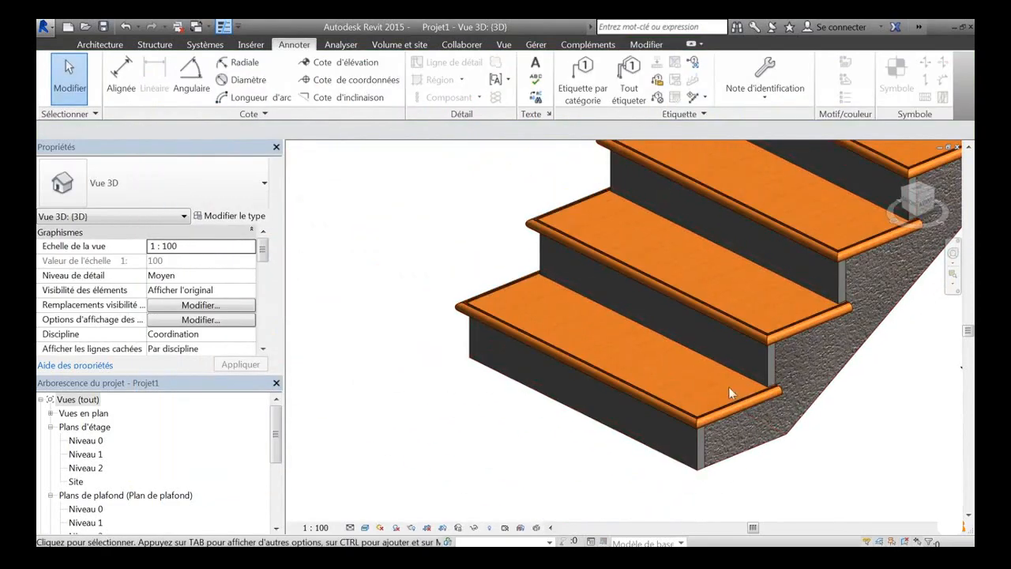
pyautogui.scroll(2, 600, 379)
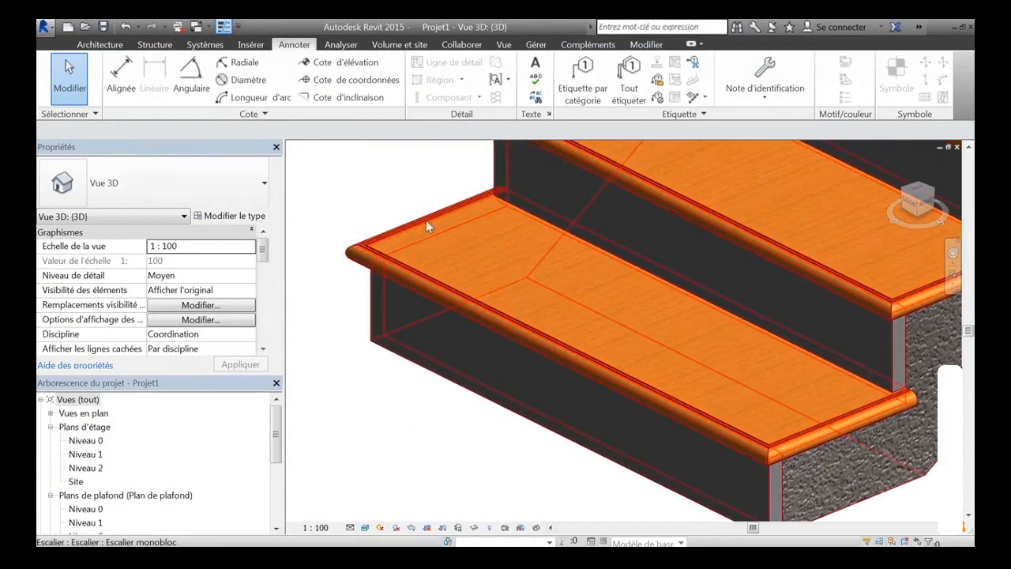
pyautogui.scroll(-2, 783, 386)
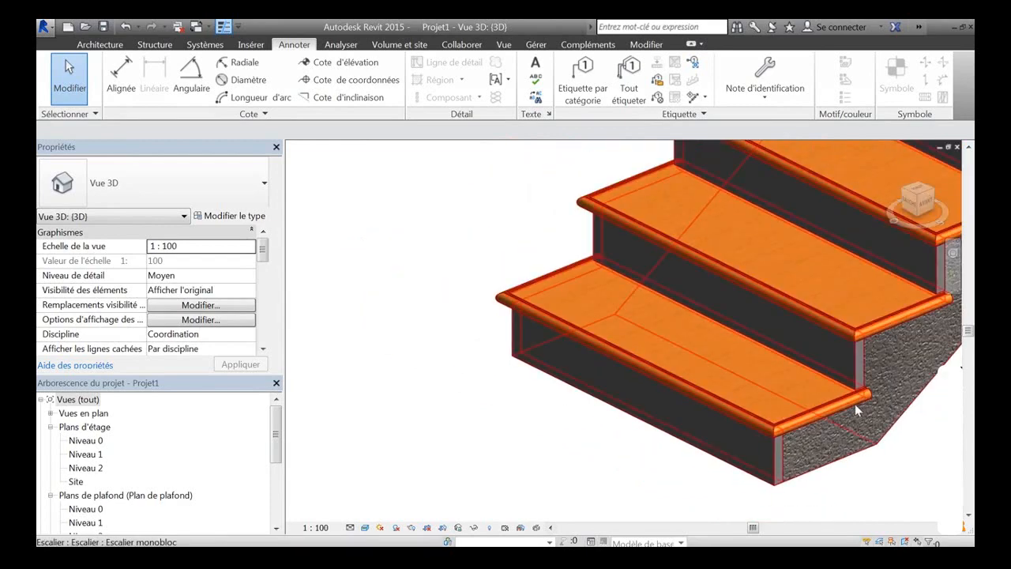
pyautogui.keyDown('shift'); pyautogui.moveTo(855, 406); pyautogui.dragTo(806, 458, button='middle'); pyautogui.keyUp('shift')
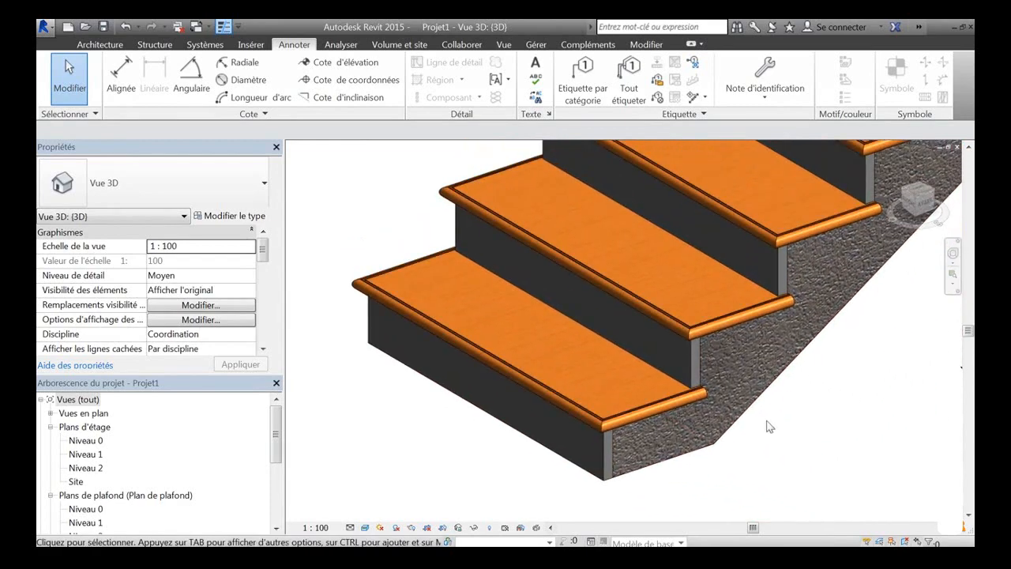
# - Assign the Cerisier material to the risers of the Escalier monobloc stair type
pyautogui.click(690, 368)
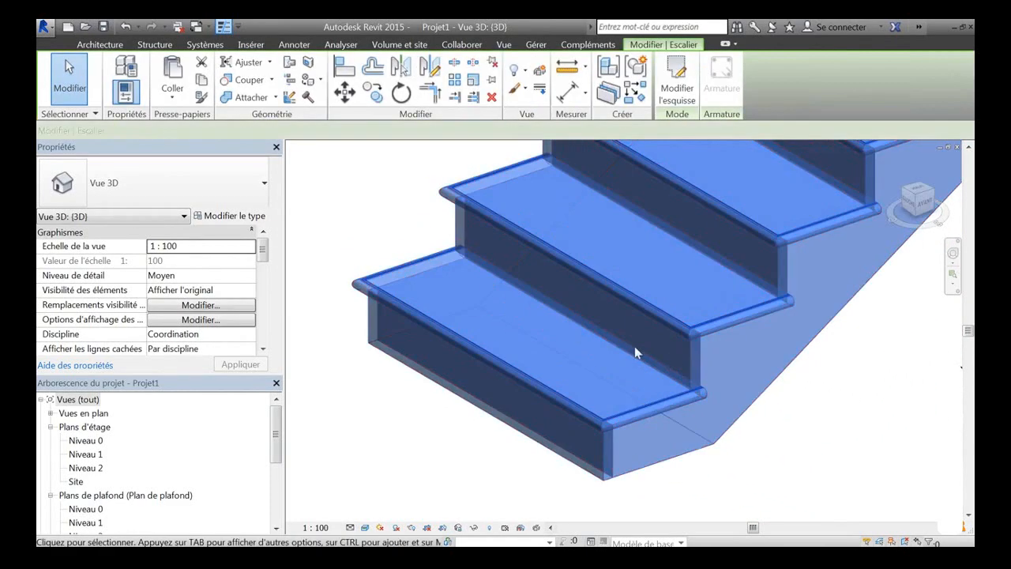
pyautogui.click(231, 217)
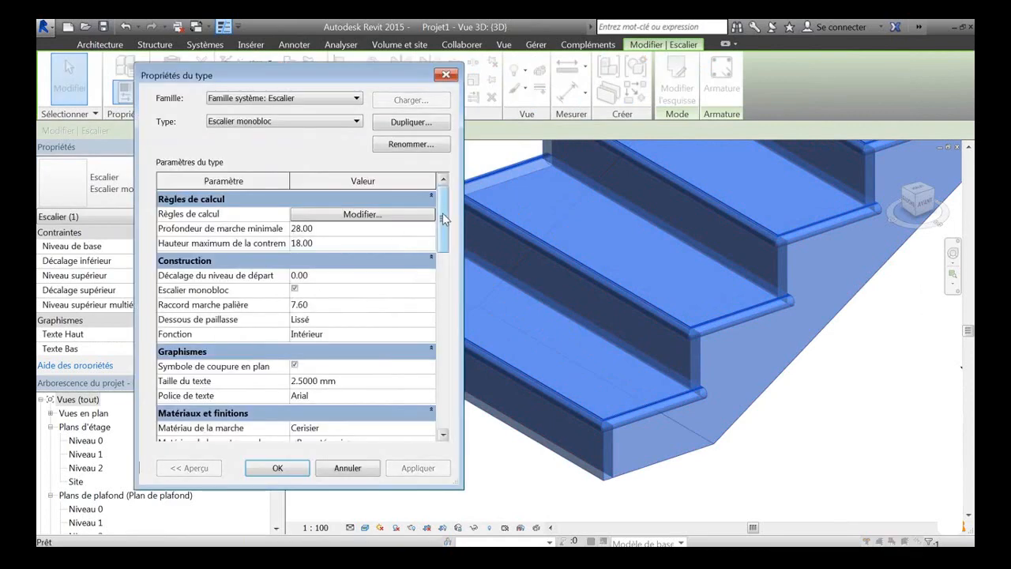
pyautogui.moveTo(444, 219); pyautogui.dragTo(440, 269)
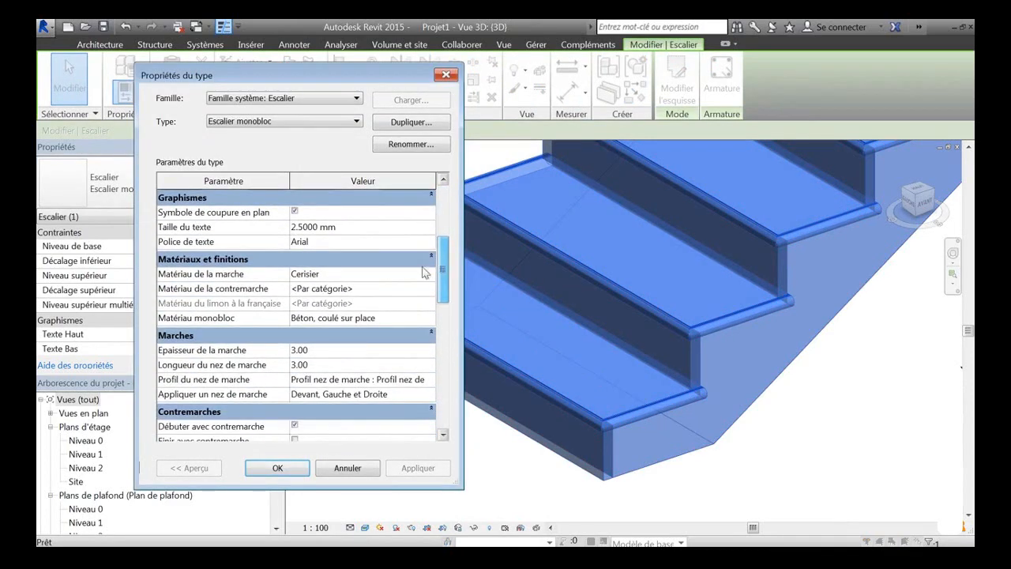
pyautogui.click(433, 291)
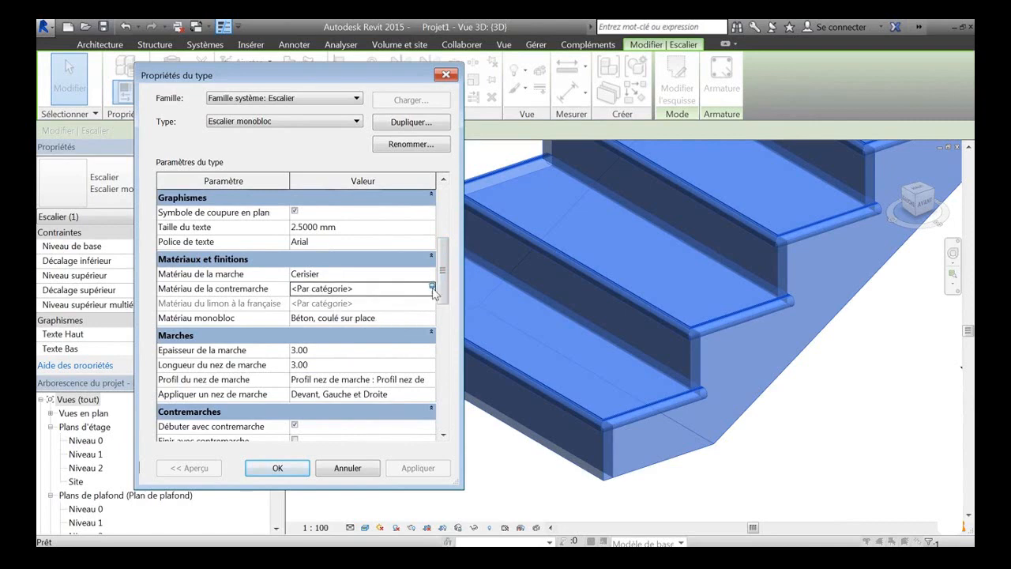
pyautogui.click(433, 289)
pyautogui.click(208, 246)
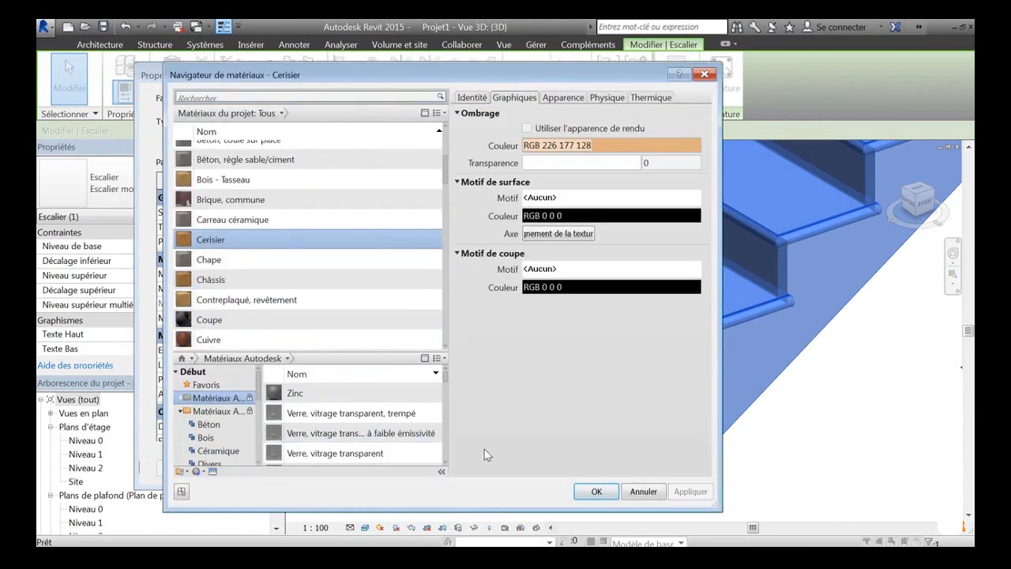
pyautogui.click(596, 491)
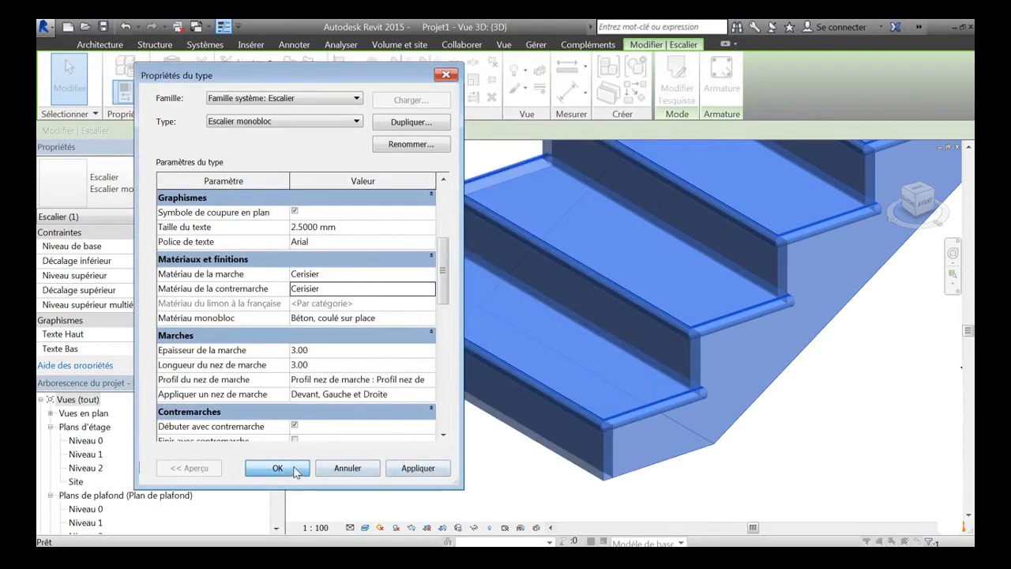
pyautogui.click(278, 468)
pyautogui.click(785, 422)
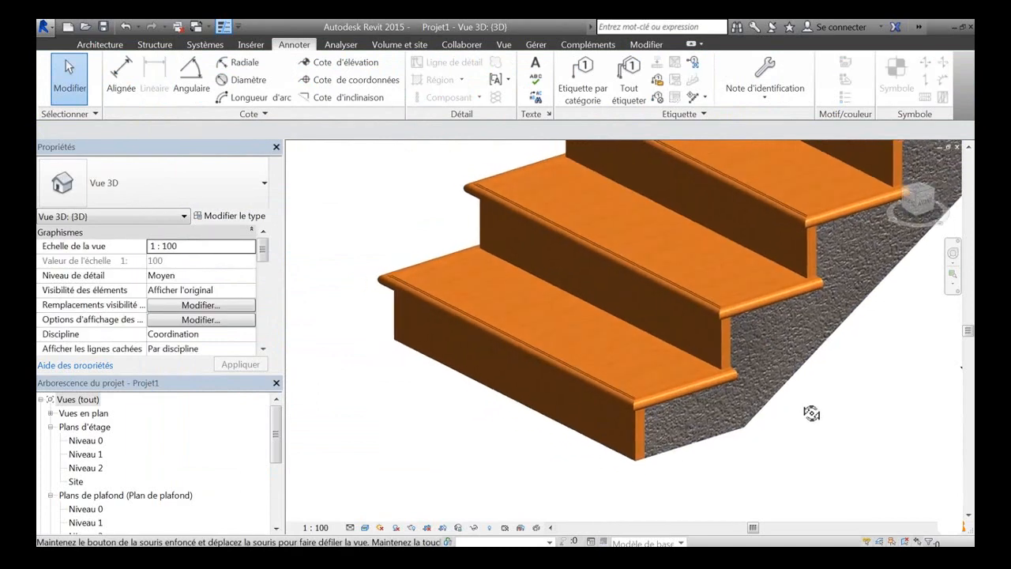
pyautogui.scroll(4, 753, 350)
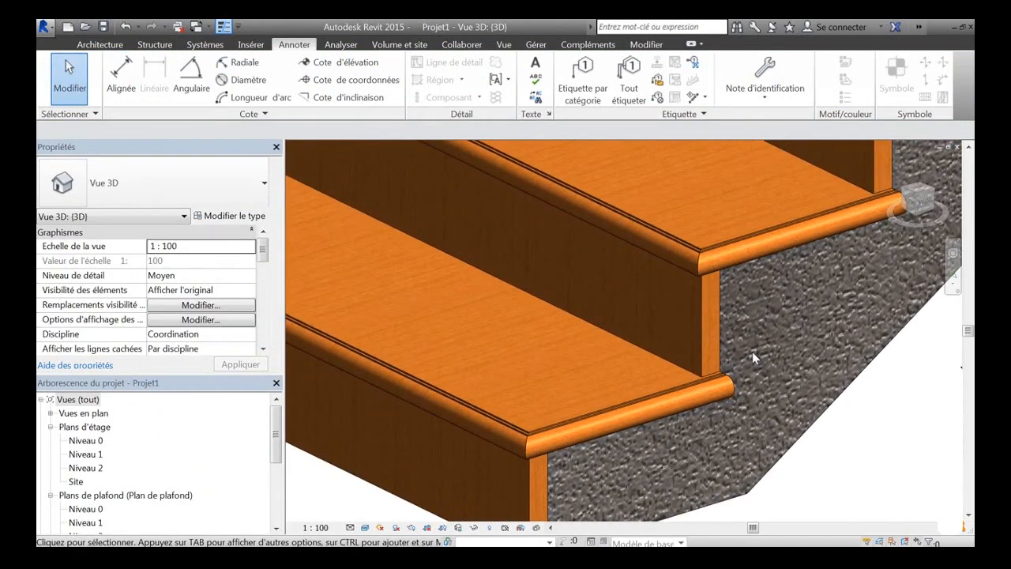